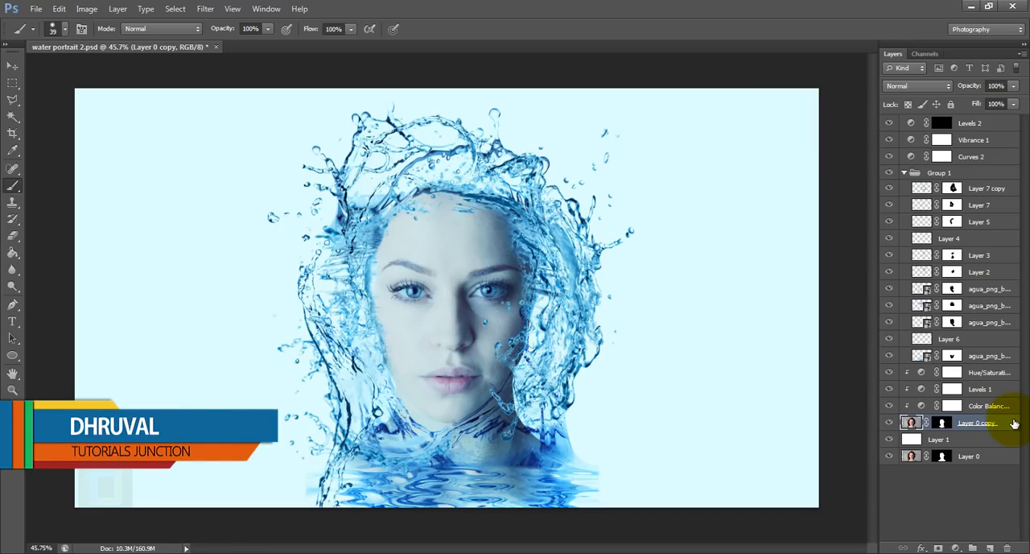
- Disable Layer 0's mask, view that layer alone to see the original portrait, and restore the visibility of the other layers
shift+click(939, 457)
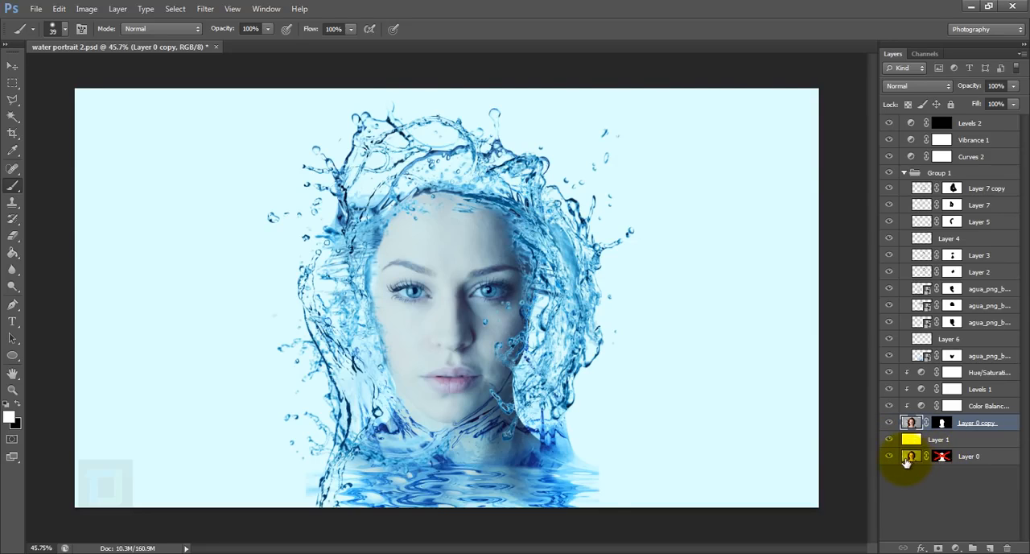
alt+click(889, 457)
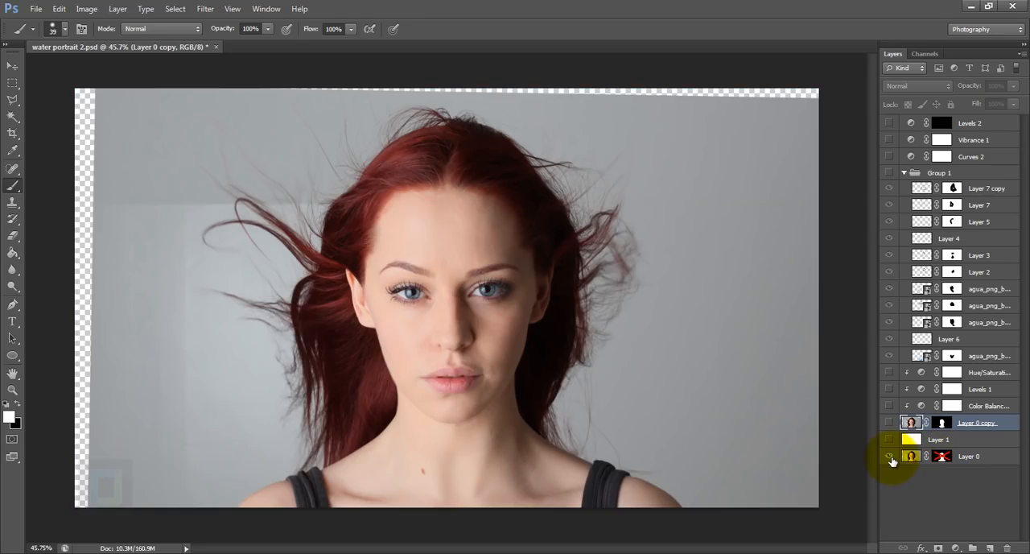
alt+click(890, 457)
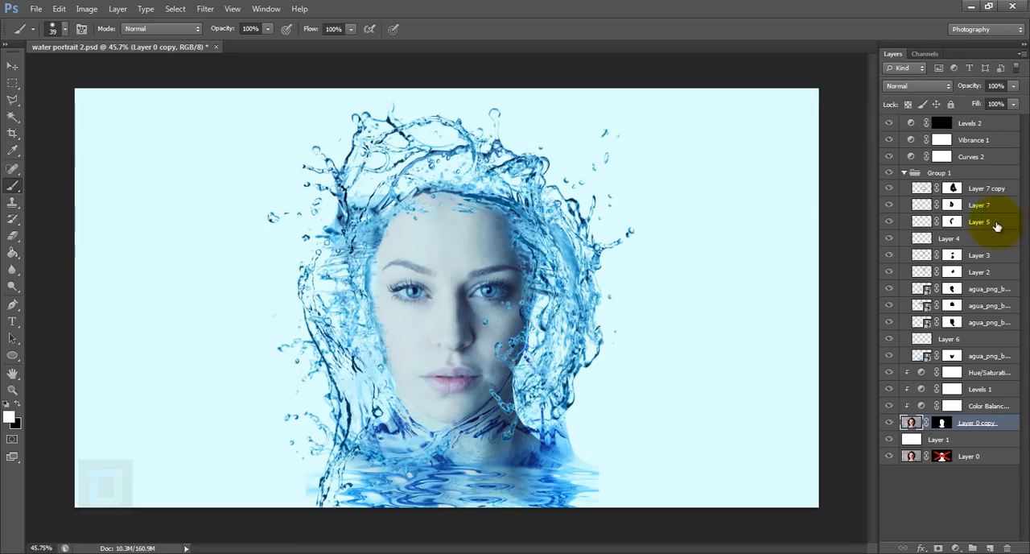
- Open the portrait photo Faestock_IMG_9340.jpg from the water portrait folder
click(34, 11)
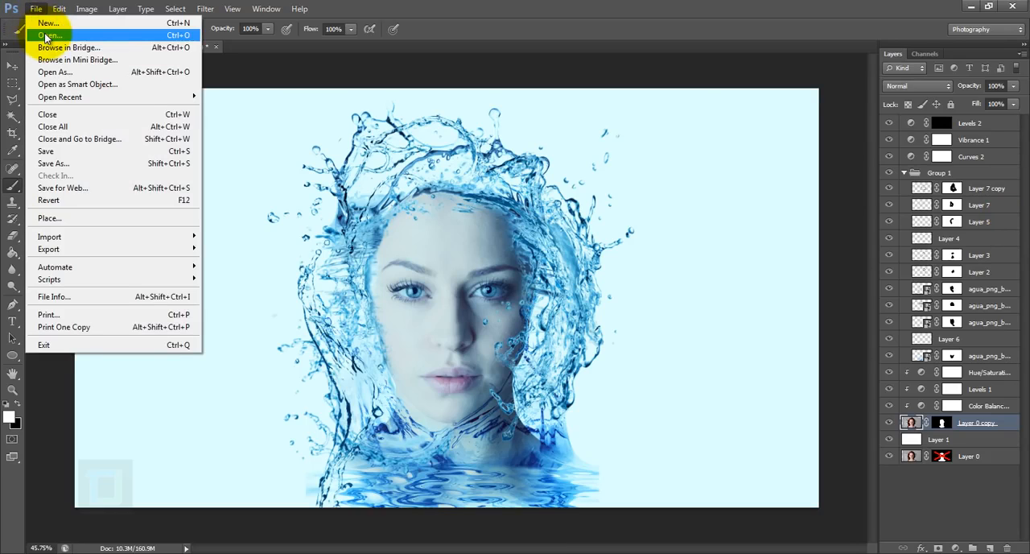
click(46, 36)
click(568, 259)
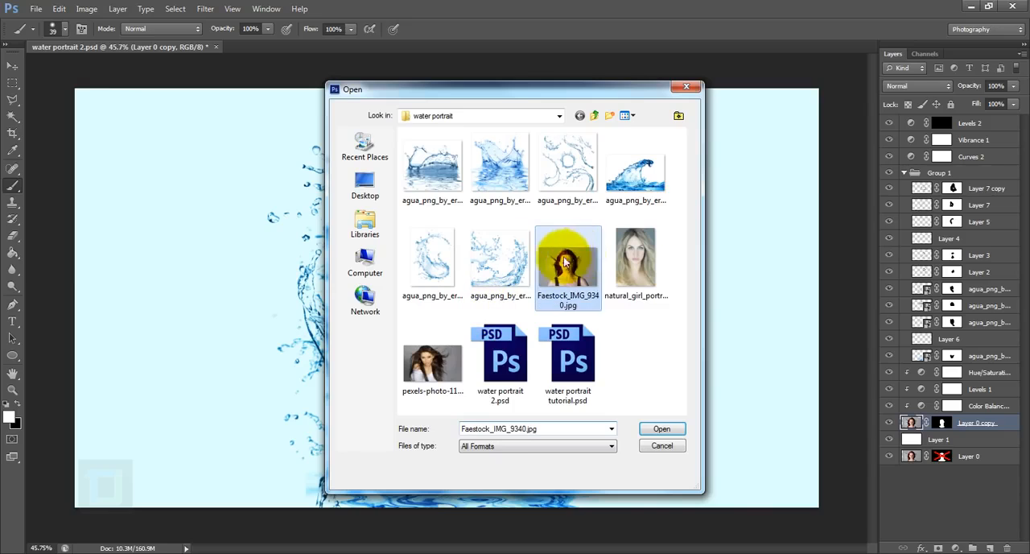
click(661, 428)
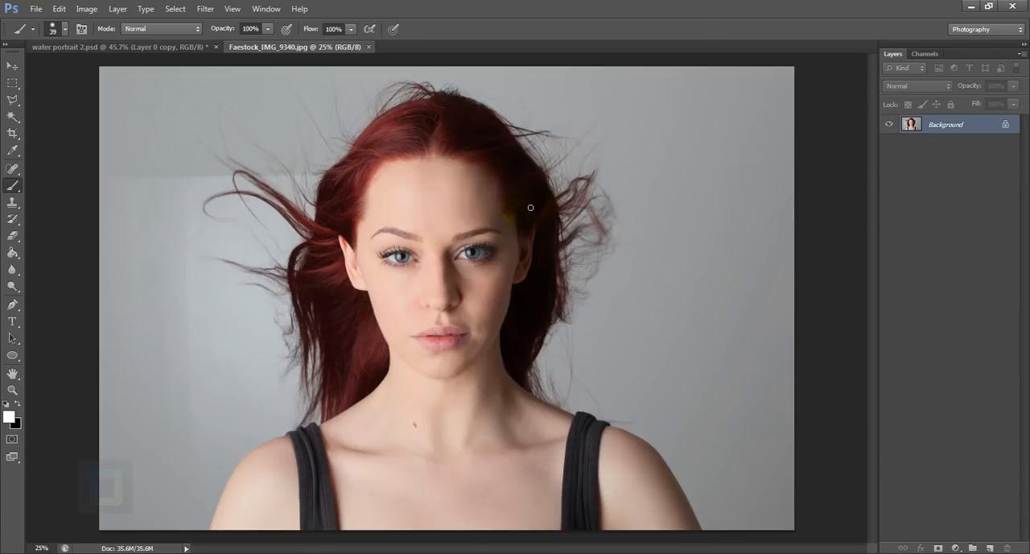
scroll(482, 320, up, 1)
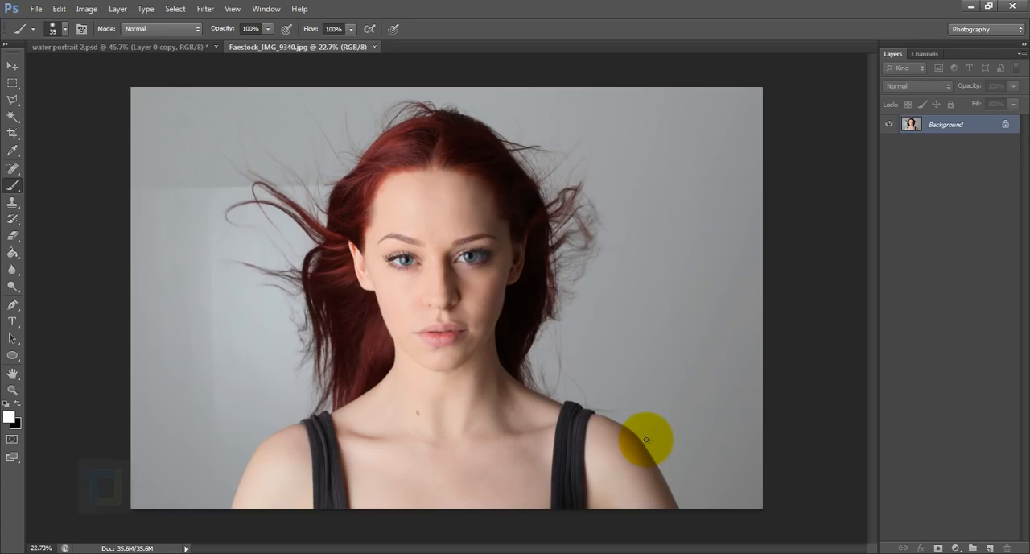
- Crop the photo to a 1920 x 1080 ratio without deleting the cropped pixels
click(14, 135)
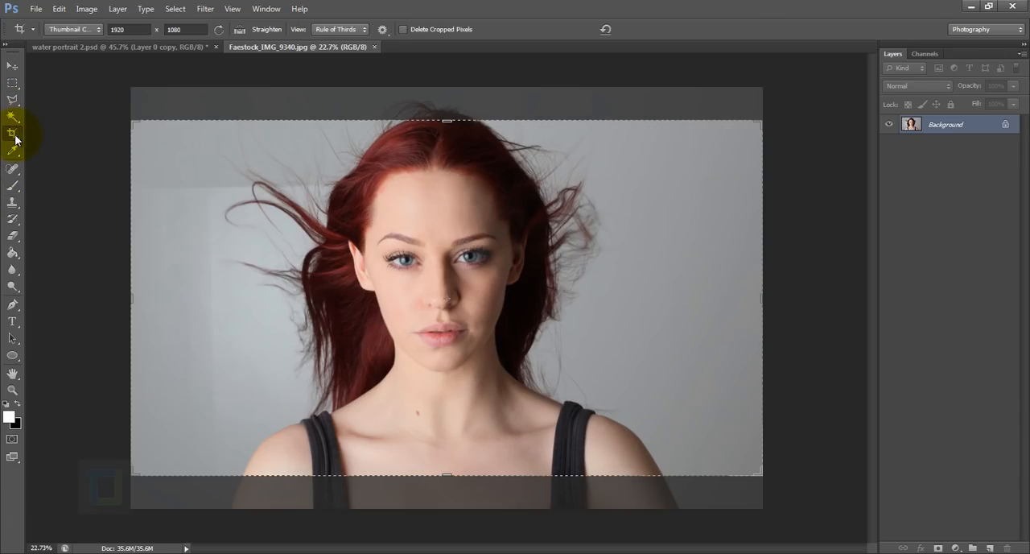
click(129, 30)
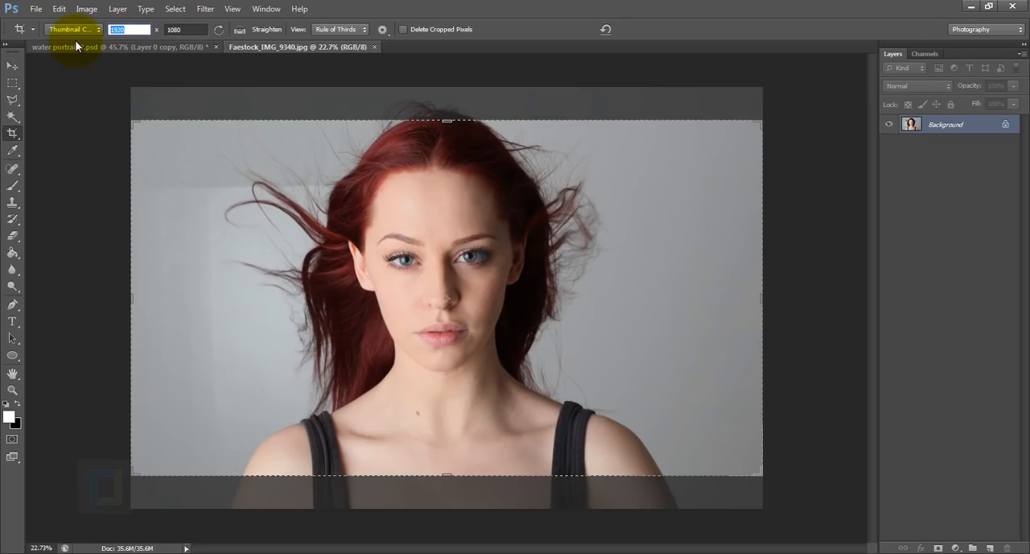
click(185, 30)
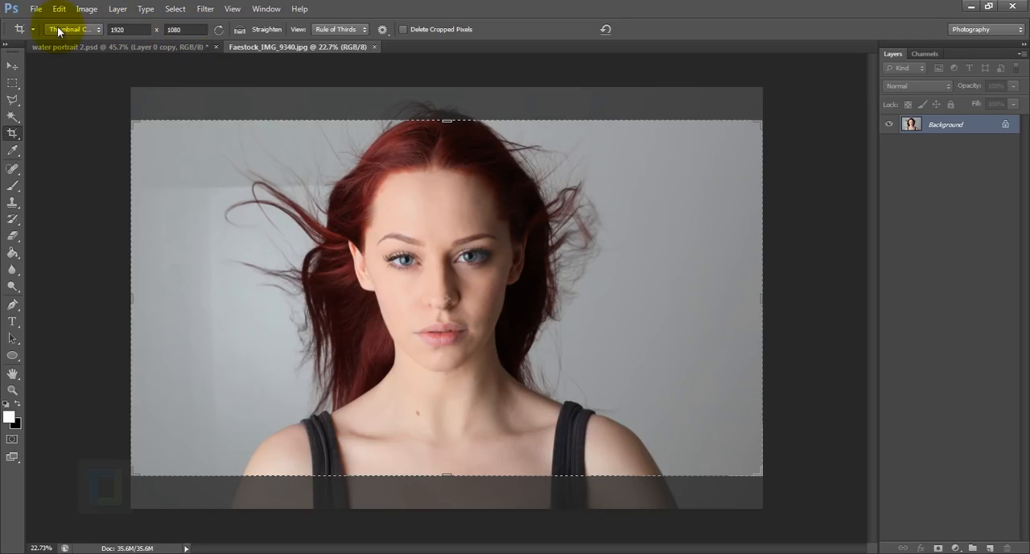
click(199, 30)
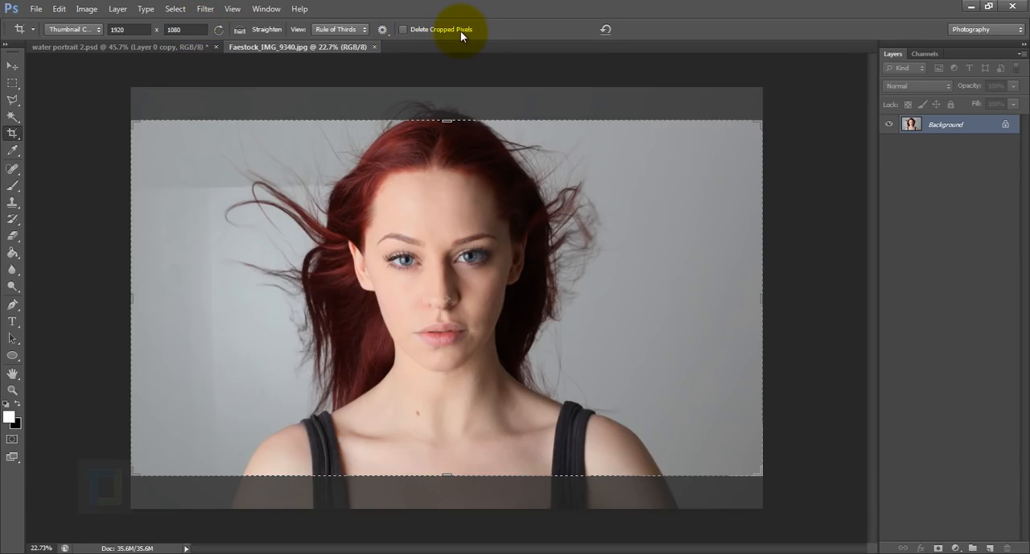
key(Return)
key(Return)
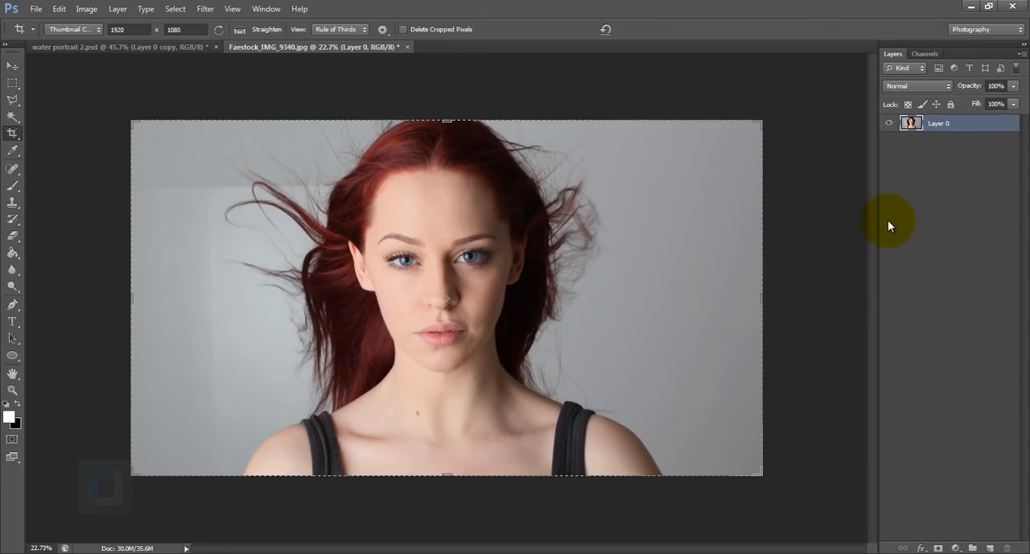
- Scale the portrait layer down proportionally to about 84% so its full height fits the canvas, and apply the transform
key(ctrl+t)
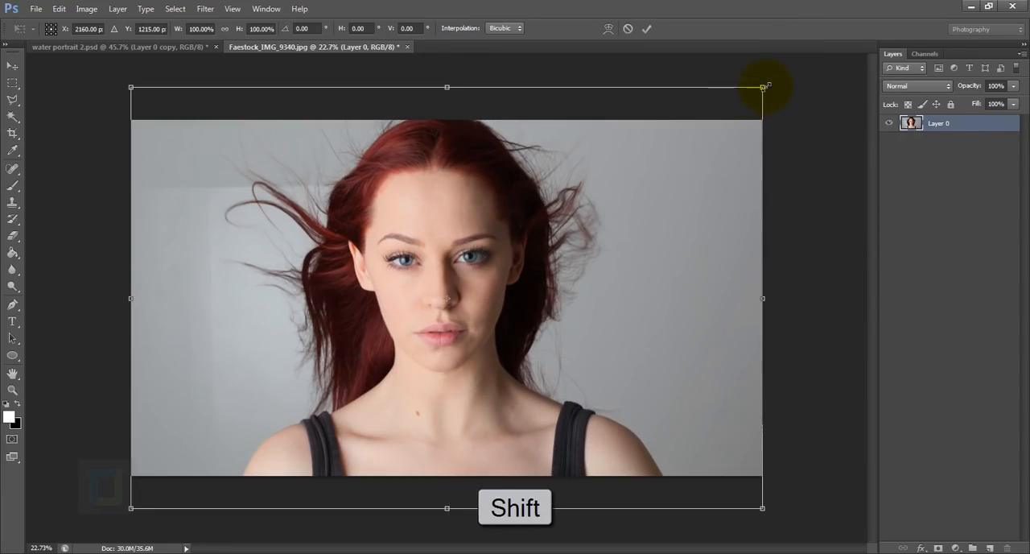
drag(763, 86, 656, 156)
drag(586, 236, 648, 202)
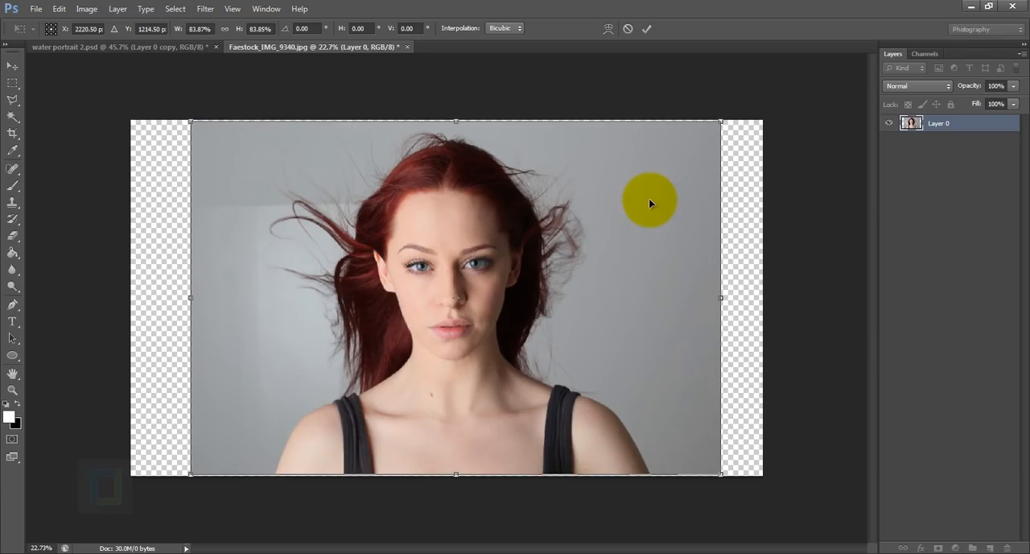
click(648, 30)
key(c)
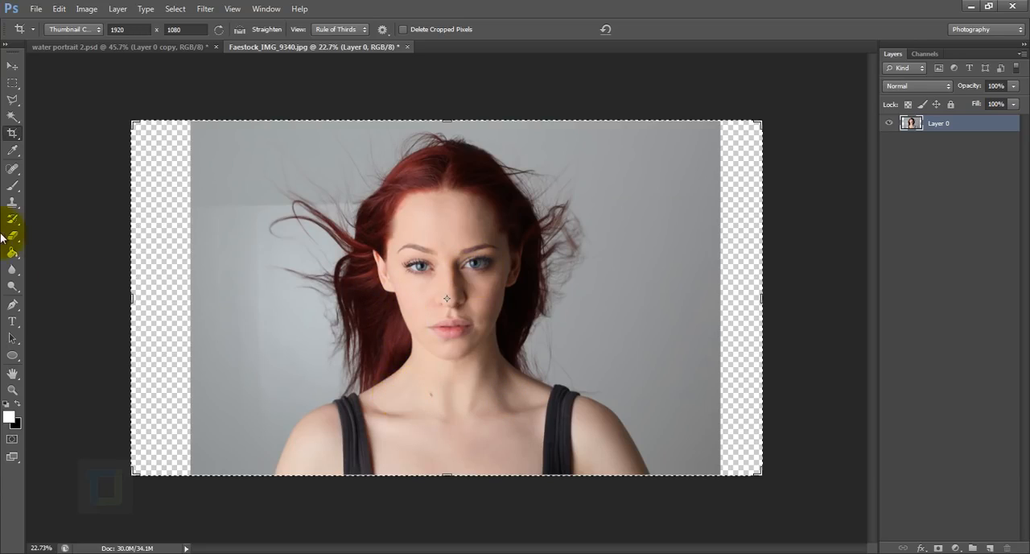
- Start a Pen tool path at the left shoulder and trace it up the neck and the left edge of the face
click(14, 309)
scroll(414, 408, up, 3)
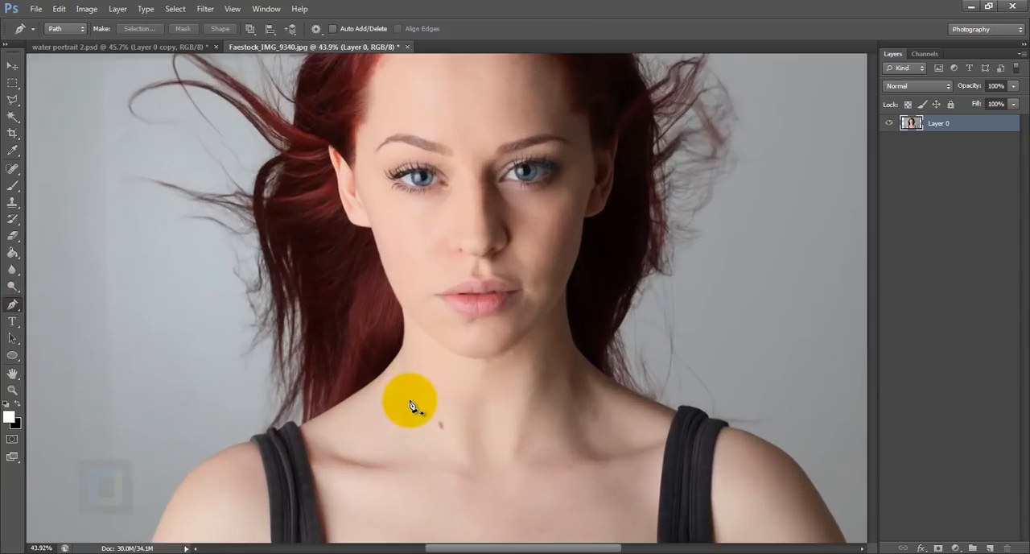
scroll(396, 361, up, 2)
click(300, 451)
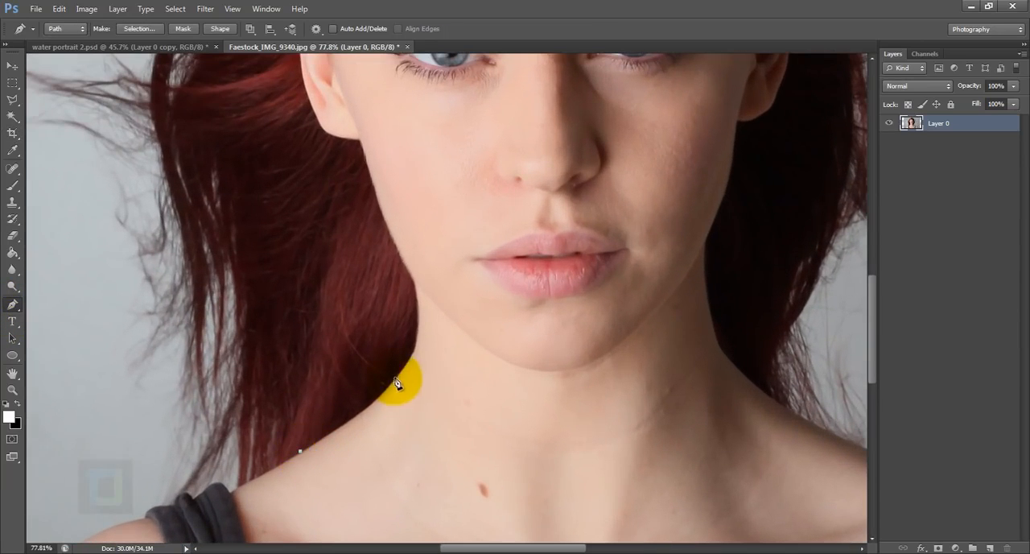
drag(395, 380, 413, 331)
scroll(410, 350, up, 5)
scroll(420, 402, up, 2)
click(409, 260)
drag(326, 88, 414, 511)
click(393, 402)
- Continue the pen path up the left temple and across the forehead just below the hairline
drag(338, 212, 330, 142)
drag(334, 145, 353, 347)
drag(374, 246, 231, 478)
drag(298, 351, 305, 266)
drag(431, 212, 497, 188)
drag(689, 223, 291, 211)
drag(450, 222, 550, 265)
scroll(597, 286, down, 3)
drag(489, 239, 501, 218)
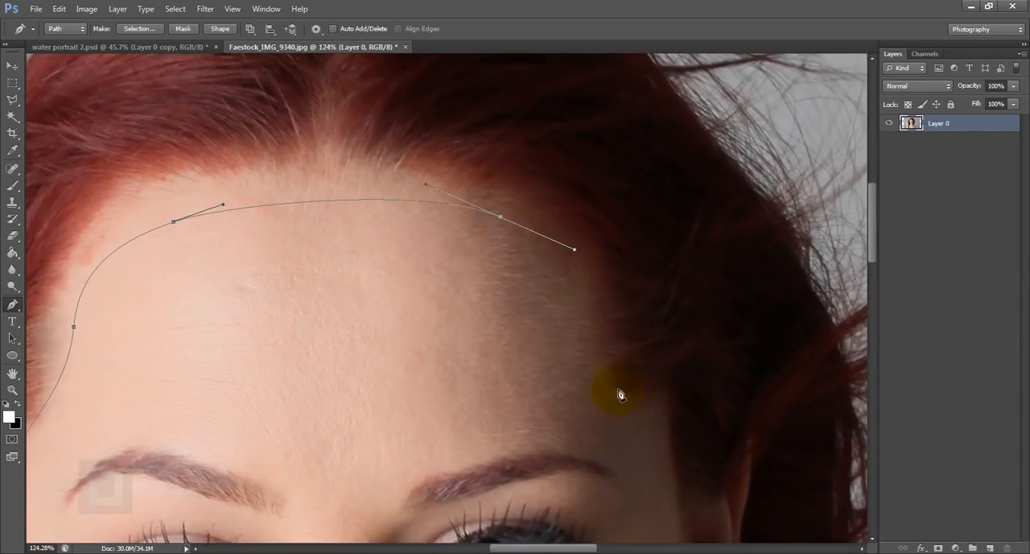
- Continue the pen path down the right temple, cheek and jaw onto the right side of the neck
drag(615, 393, 633, 426)
drag(633, 426, 606, 302)
drag(626, 360, 646, 354)
drag(645, 451, 653, 385)
drag(631, 355, 630, 395)
drag(586, 494, 583, 502)
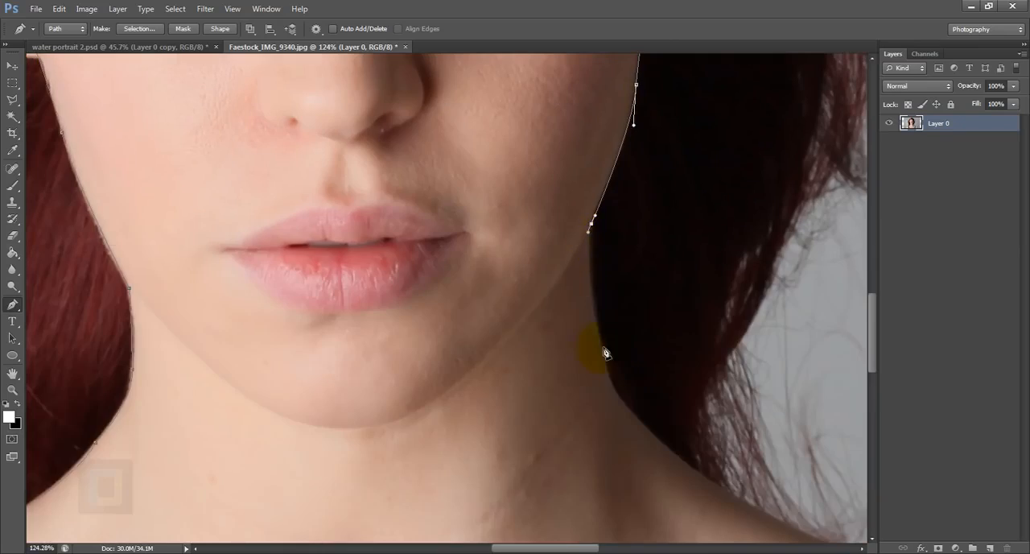
drag(607, 352, 622, 398)
- Refine the pen path beside the right ear so that it follows the edge of the face
scroll(622, 308, up, 4)
drag(630, 92, 625, 299)
drag(564, 501, 558, 494)
drag(664, 86, 641, 320)
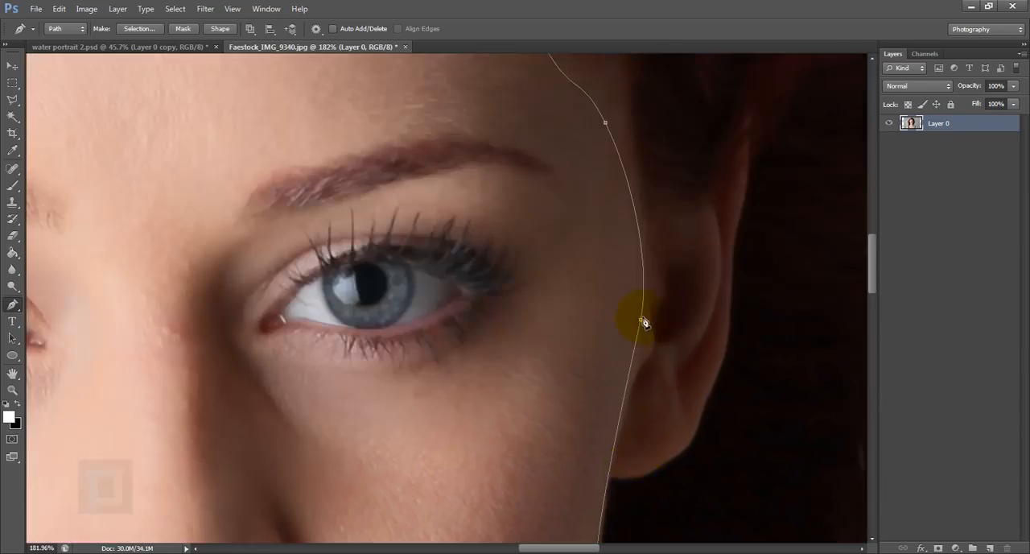
- Extend the pen path down the neck to the right shoulder and close it with a curve across the upper chest
scroll(641, 320, down, 5)
drag(644, 515, 576, 89)
drag(564, 277, 690, 359)
scroll(781, 447, down, 2)
click(809, 434)
drag(773, 453, 745, 274)
drag(576, 445, 543, 458)
drag(218, 383, 142, 292)
click(141, 264)
scroll(467, 394, down, 5)
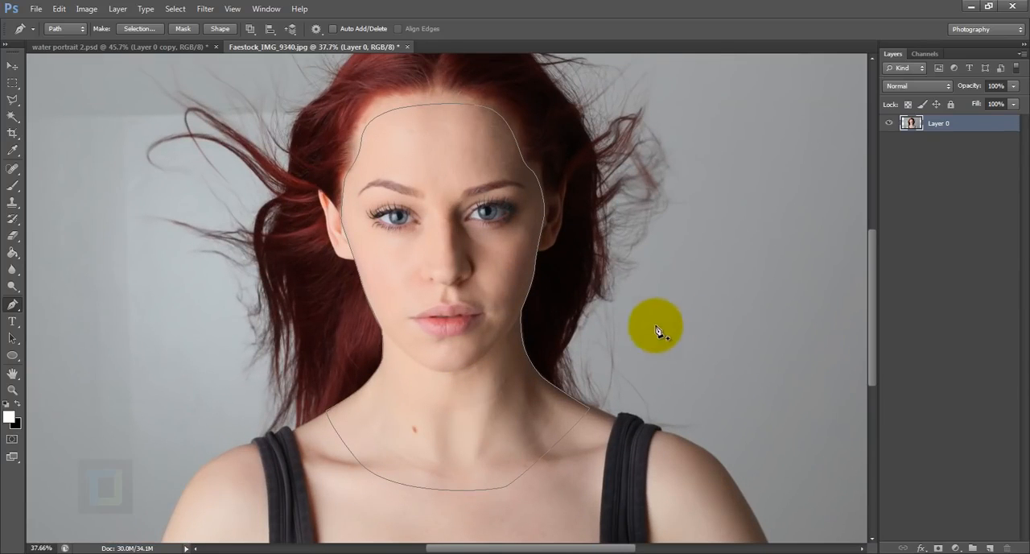
- Convert the face and neck path into a selection and add it to Layer 0 as a layer mask
scroll(582, 404, down, 2)
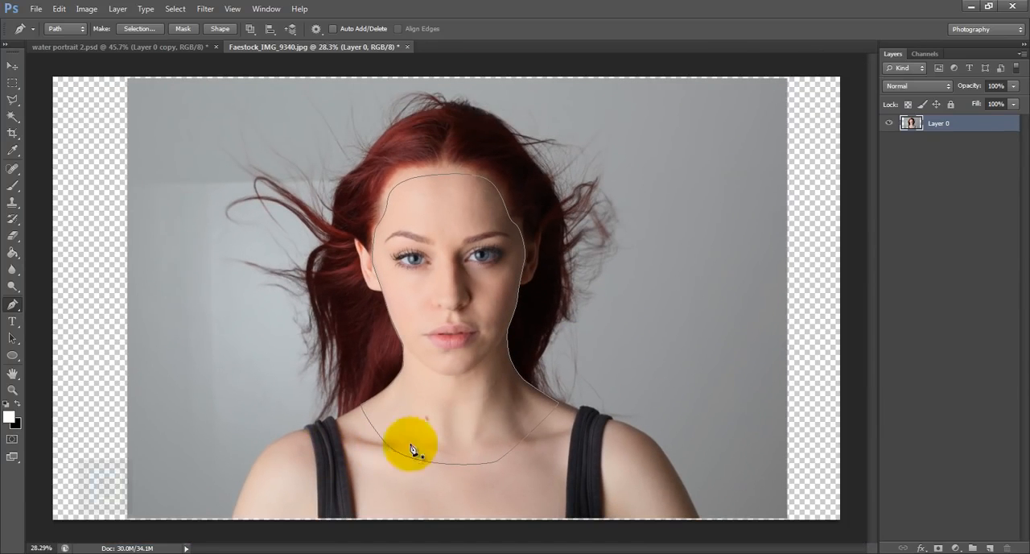
scroll(386, 193, up, 4)
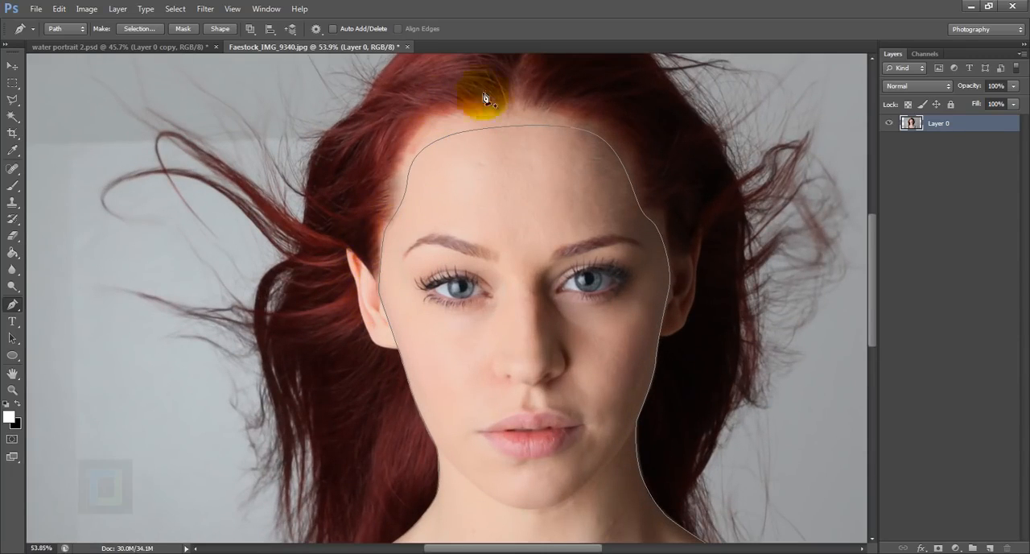
scroll(684, 278, down, 4)
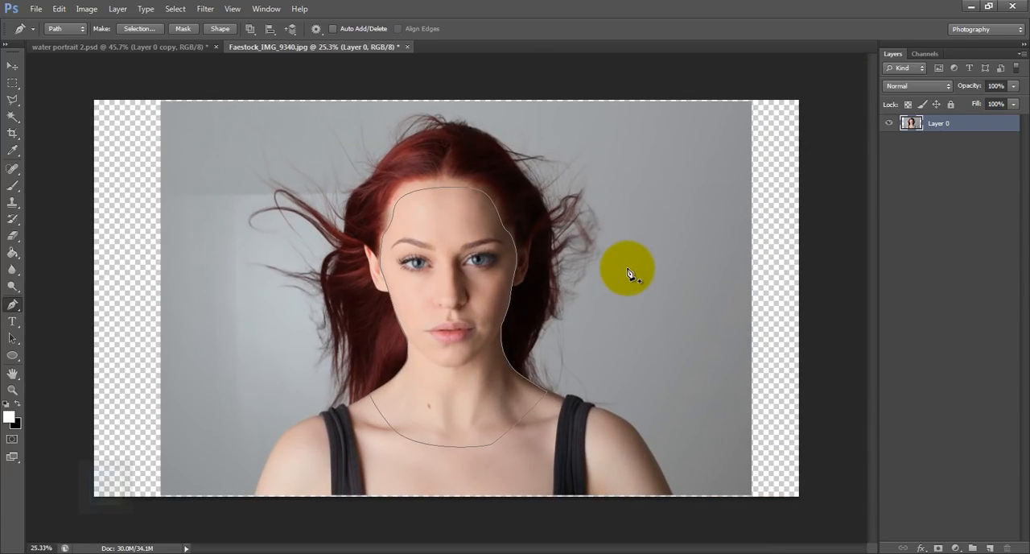
key(ctrl+Return)
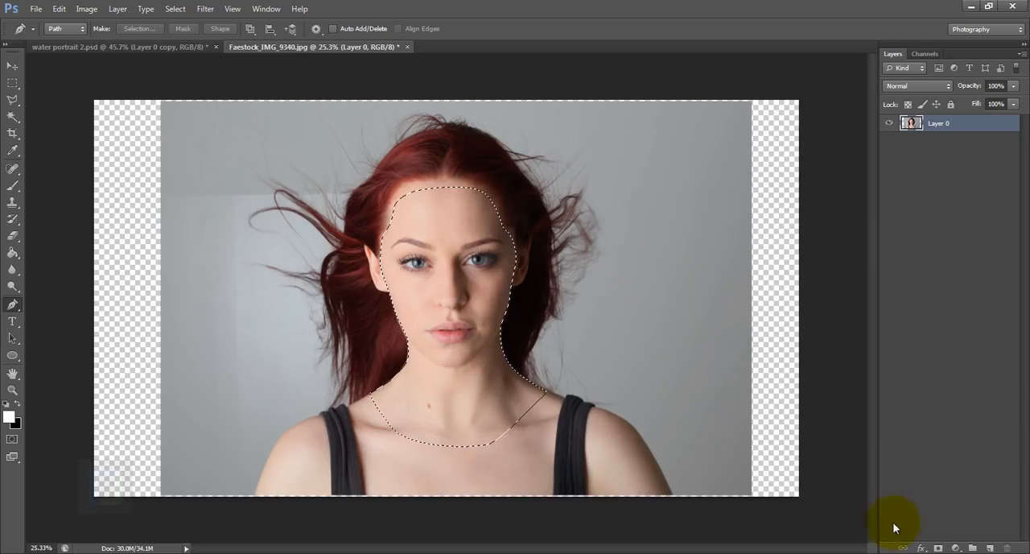
click(935, 548)
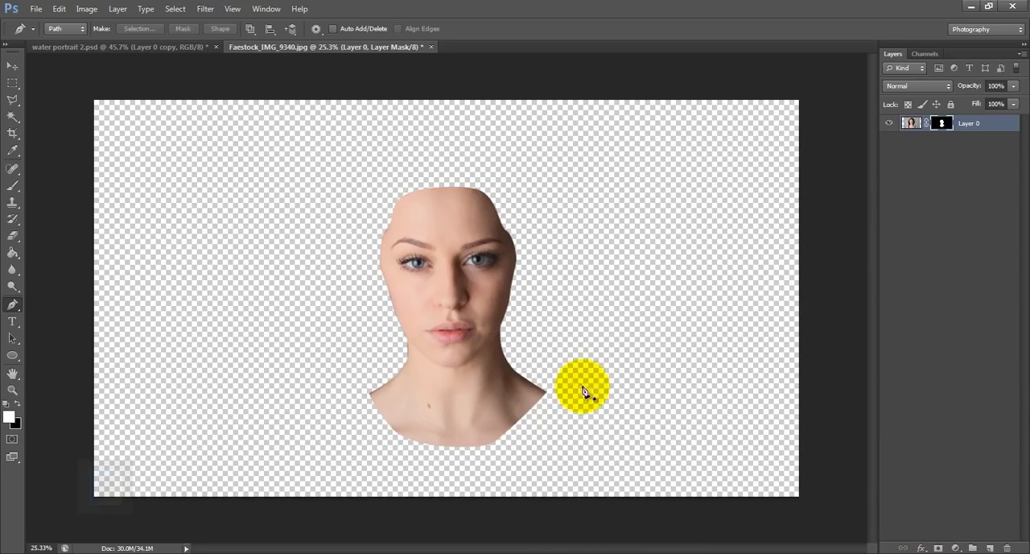
- Scale the masked portrait up proportionally to about 119% so the neck reaches the lower edge of the canvas
scroll(499, 382, up, 1)
scroll(499, 383, down, 1)
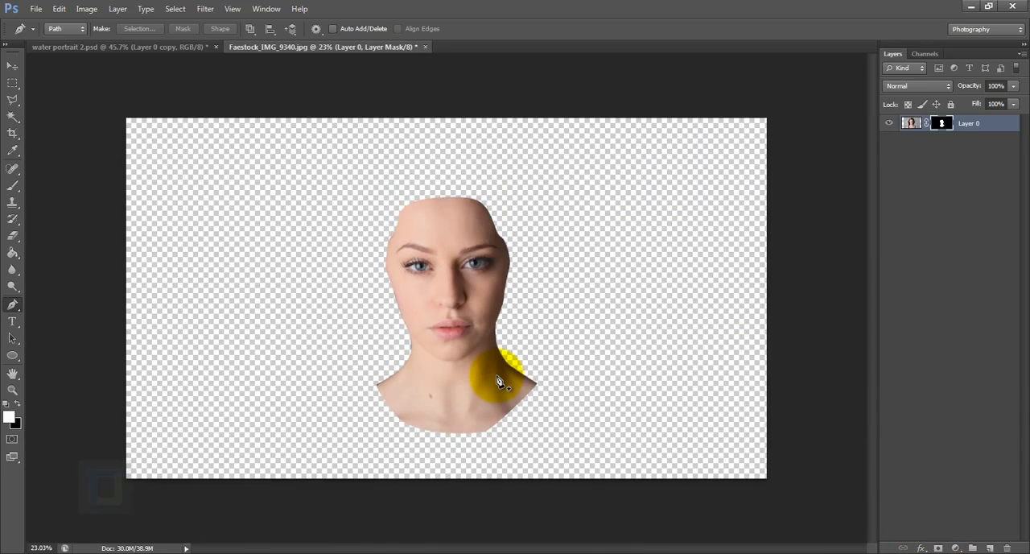
scroll(499, 382, up, 1)
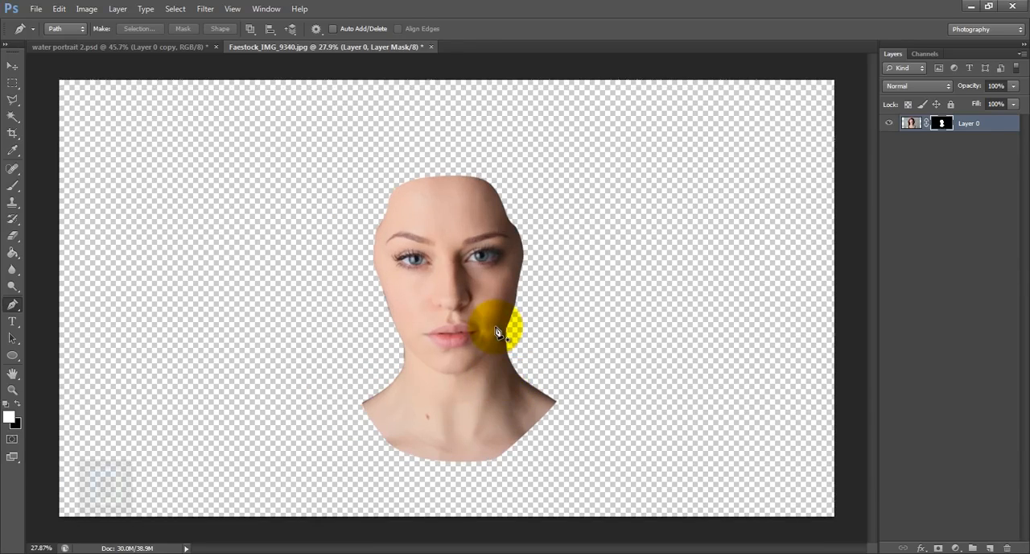
scroll(497, 331, down, 2)
key(ctrl+t)
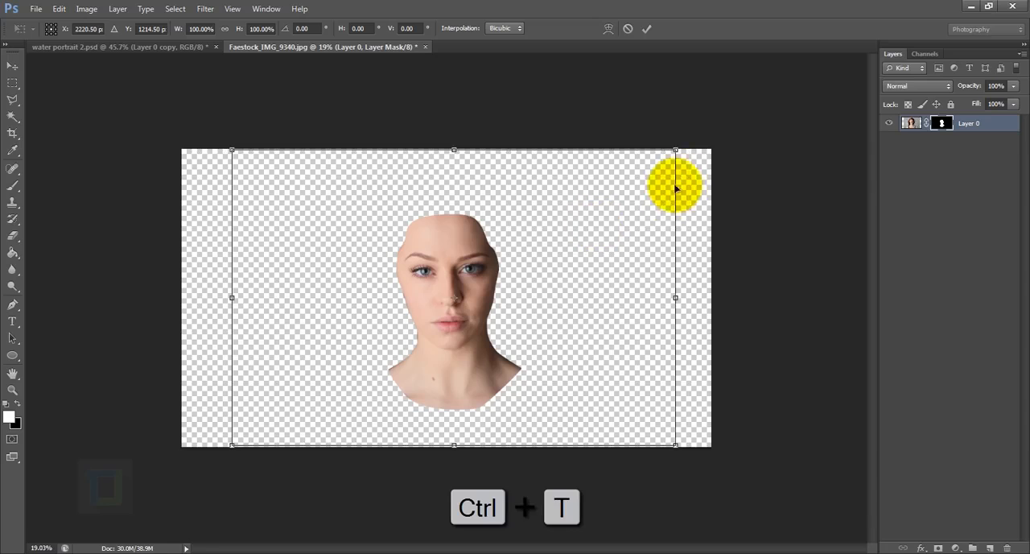
drag(675, 152, 715, 133)
drag(623, 208, 625, 207)
drag(716, 133, 712, 138)
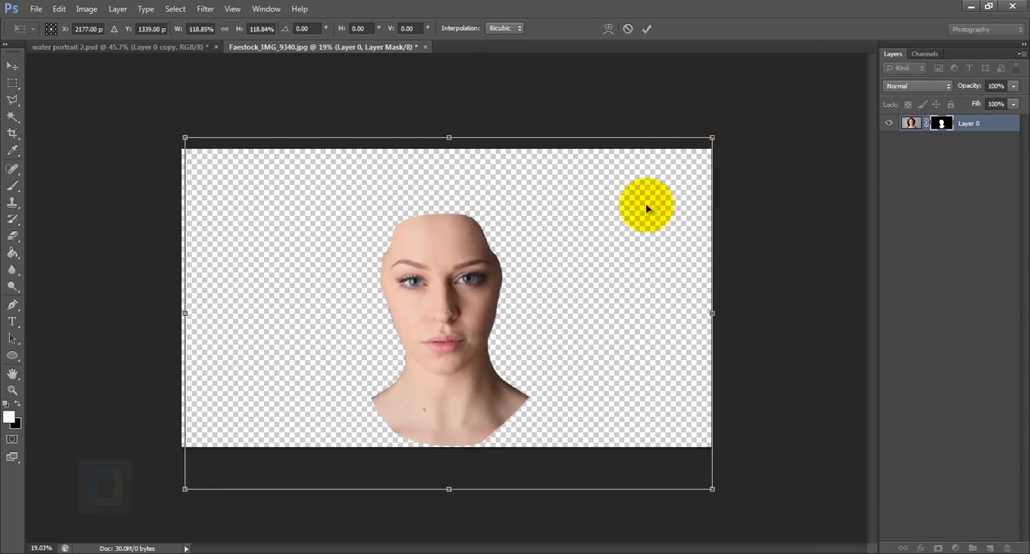
- Move the enlarged portrait slightly to the right, rotate it slightly clockwise, and apply the transform
drag(646, 209, 655, 201)
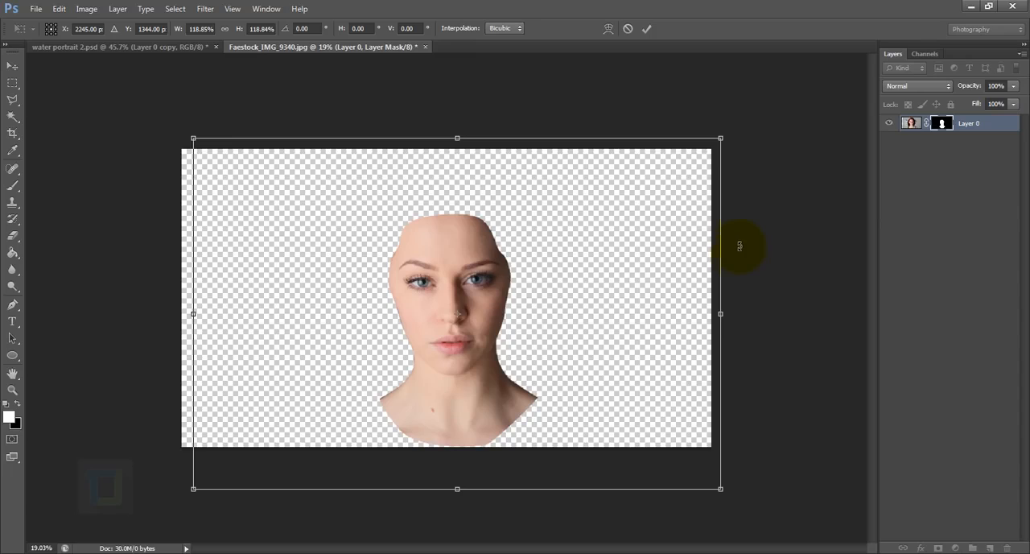
mouse_move(756, 120)
mouse_down()
mouse_move(770, 134)
mouse_move(759, 132)
mouse_up()
click(646, 29)
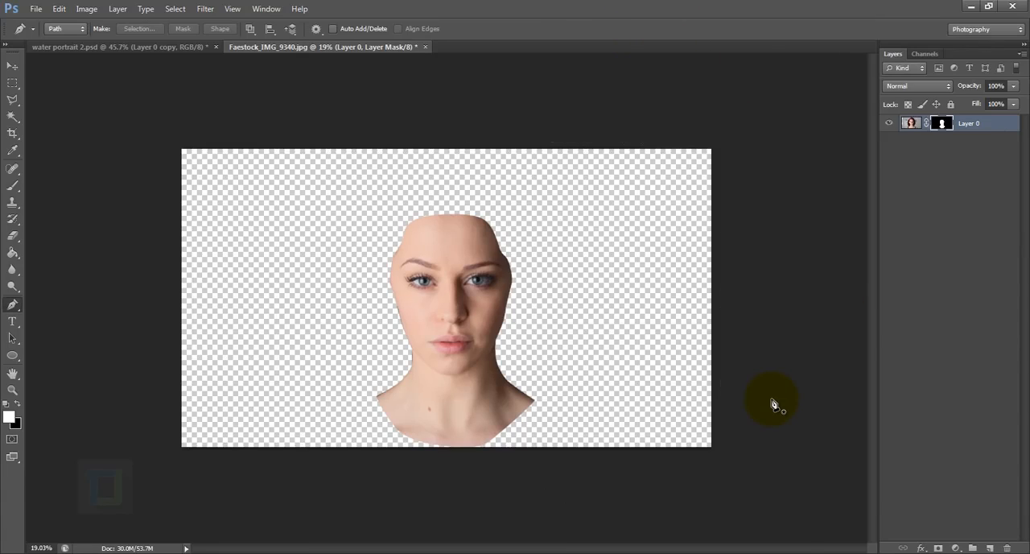
- Add a new layer beneath the masked portrait and fill it with white using the Paint Bucket
click(989, 547)
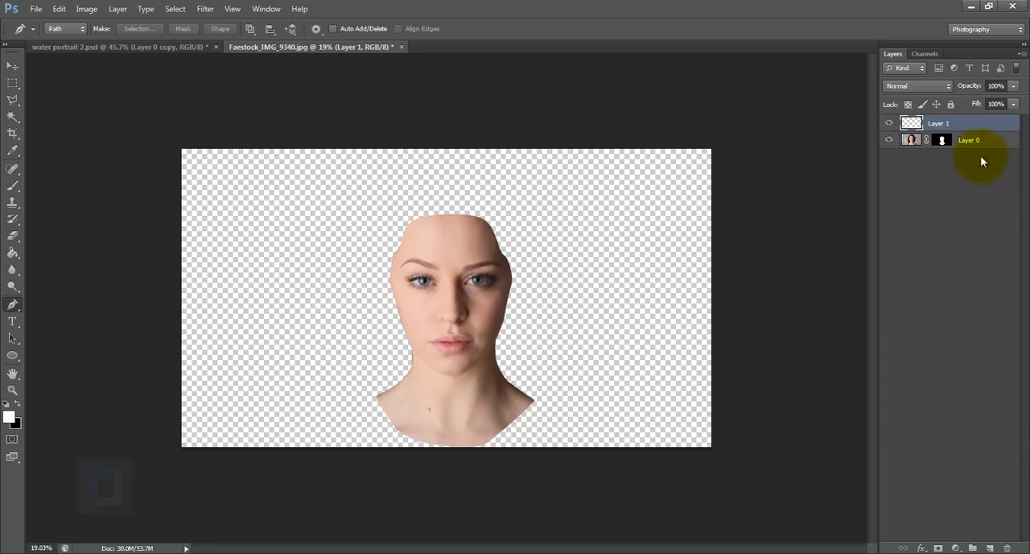
drag(977, 125, 976, 163)
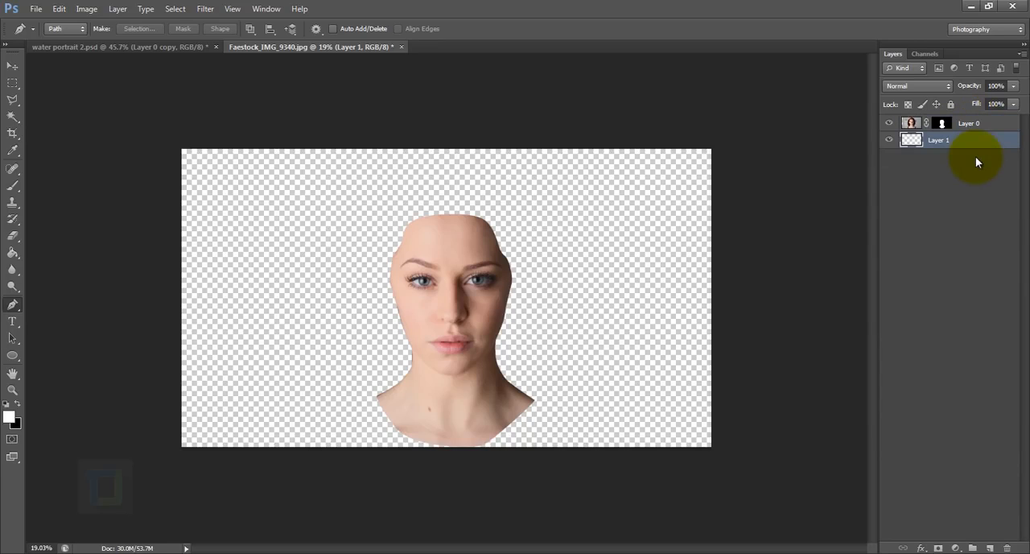
click(13, 253)
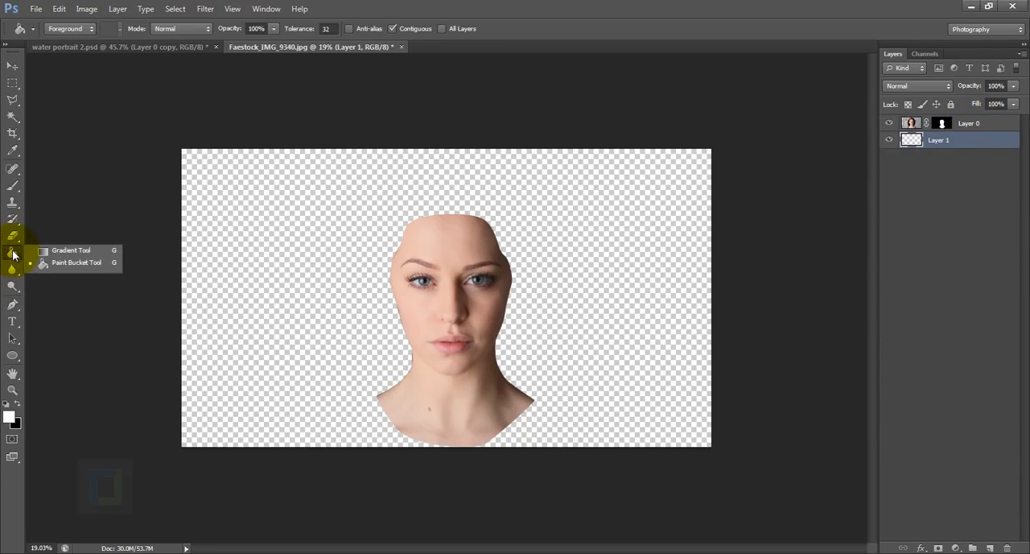
click(60, 263)
click(264, 333)
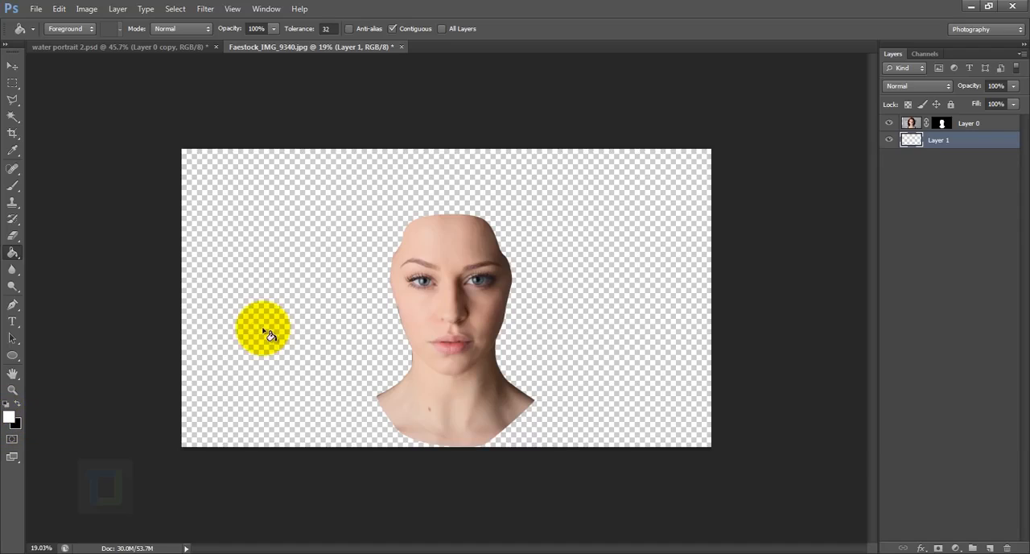
click(825, 331)
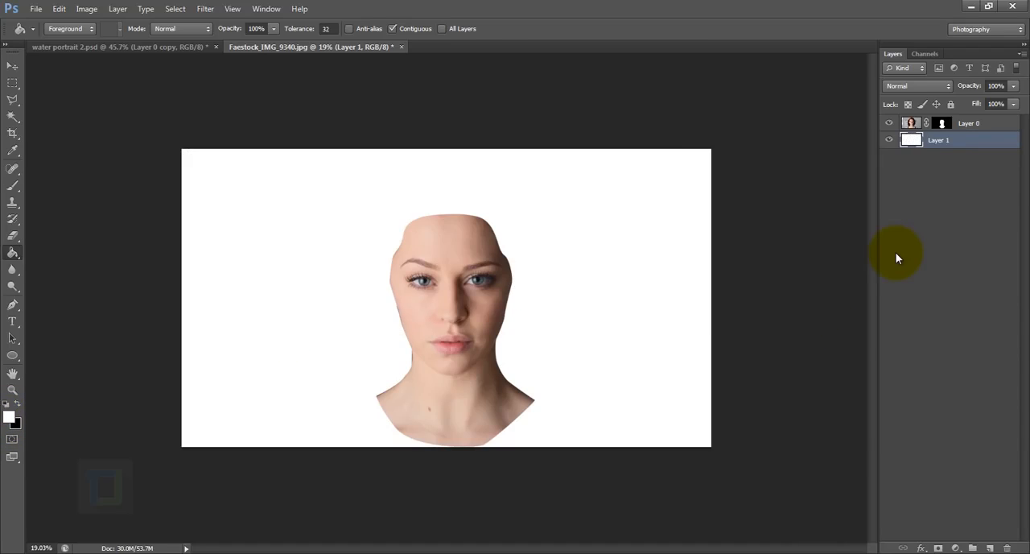
- Add a Color Balance adjustment layer above Layer 0 and clip it to the portrait
click(972, 123)
click(957, 548)
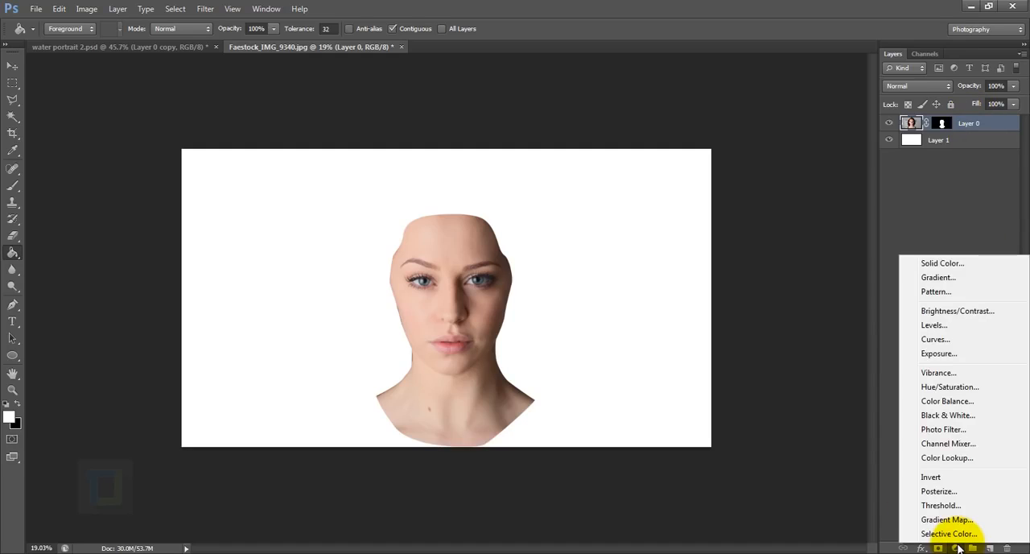
click(930, 402)
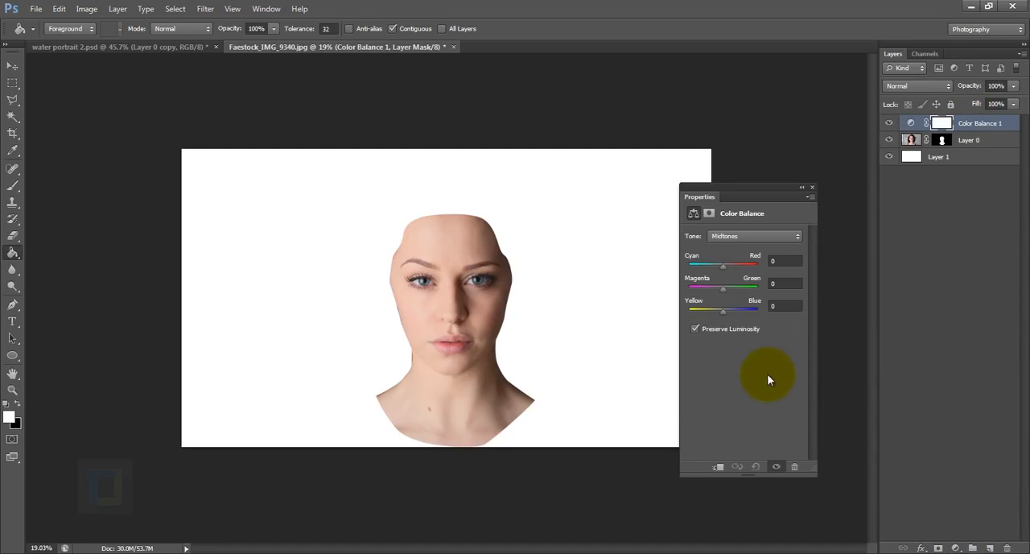
click(718, 467)
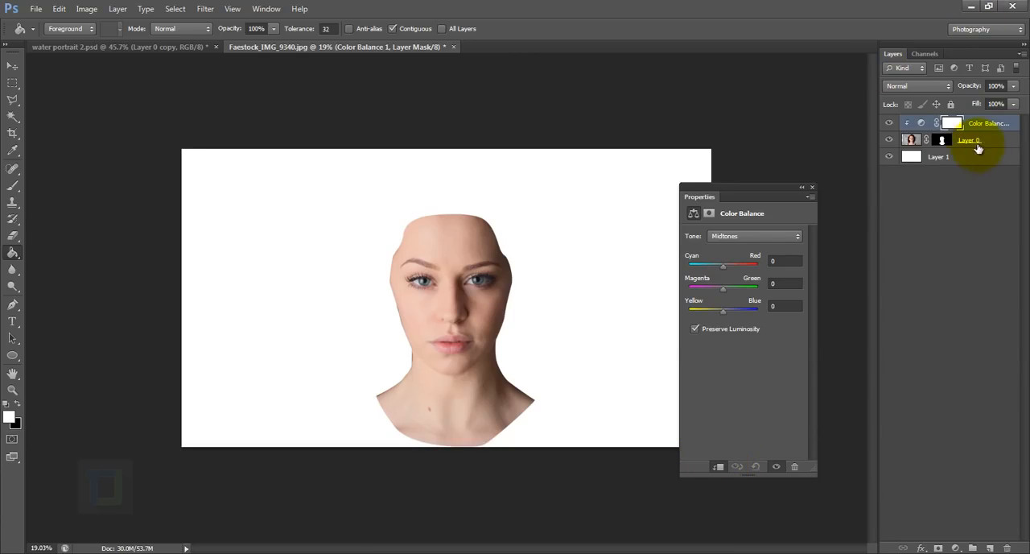
- Set the Color Balance midtones to -83 for Cyan–Red and 48 for Yellow–Blue
click(744, 235)
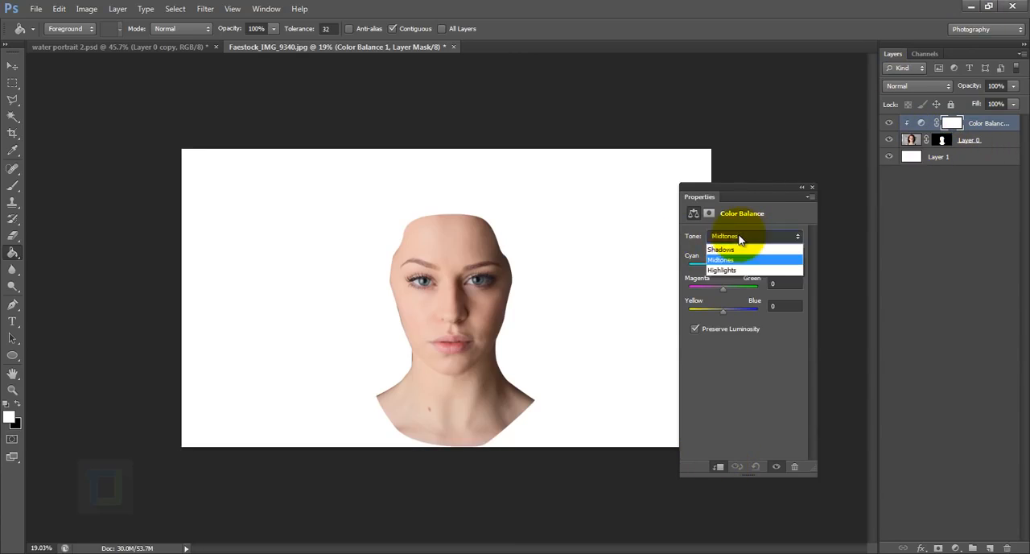
click(750, 238)
click(787, 261)
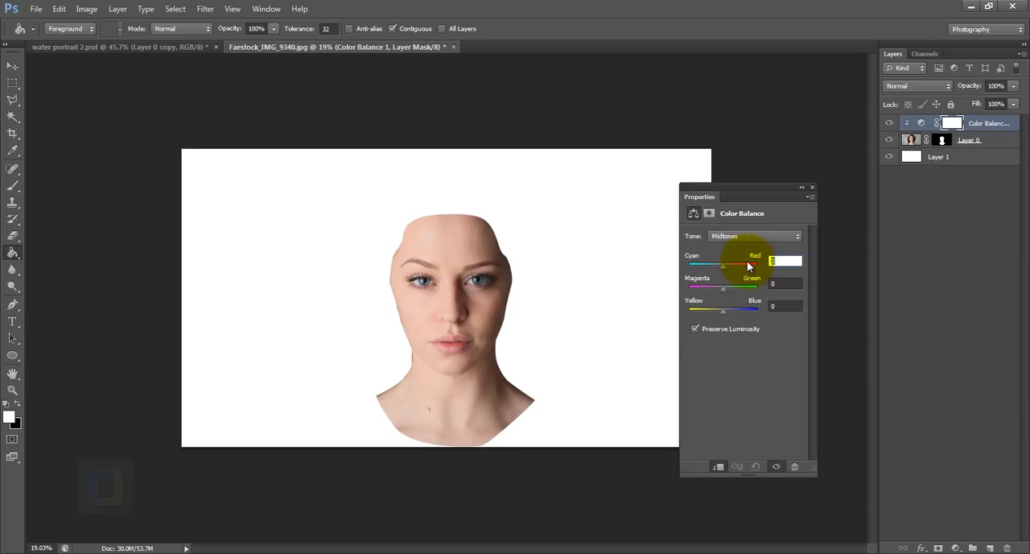
text(-83)
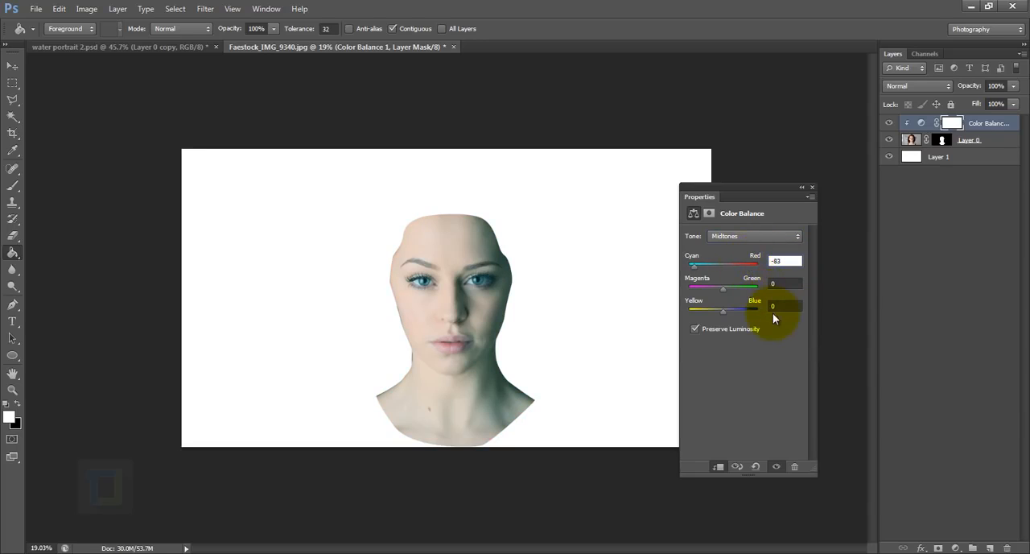
click(780, 310)
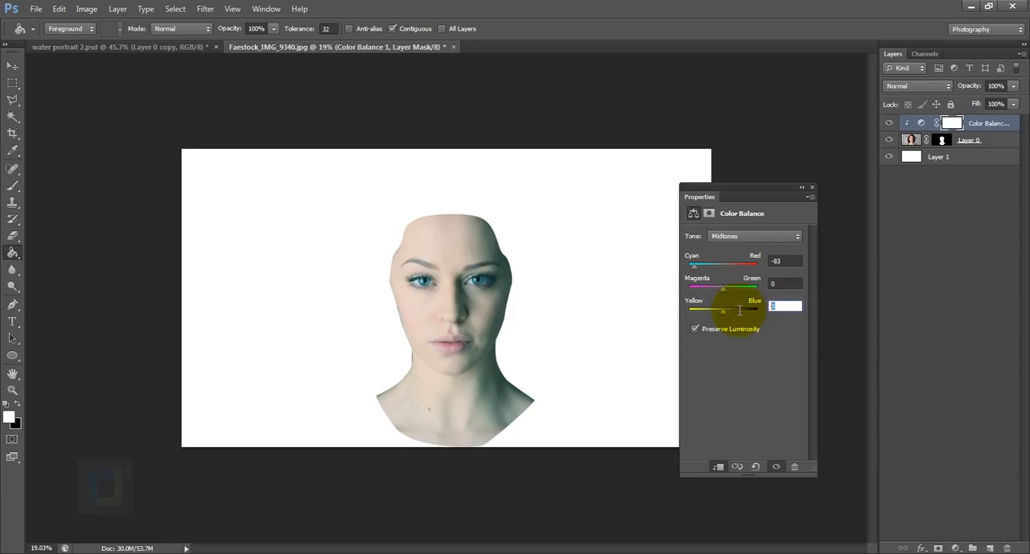
text(48)
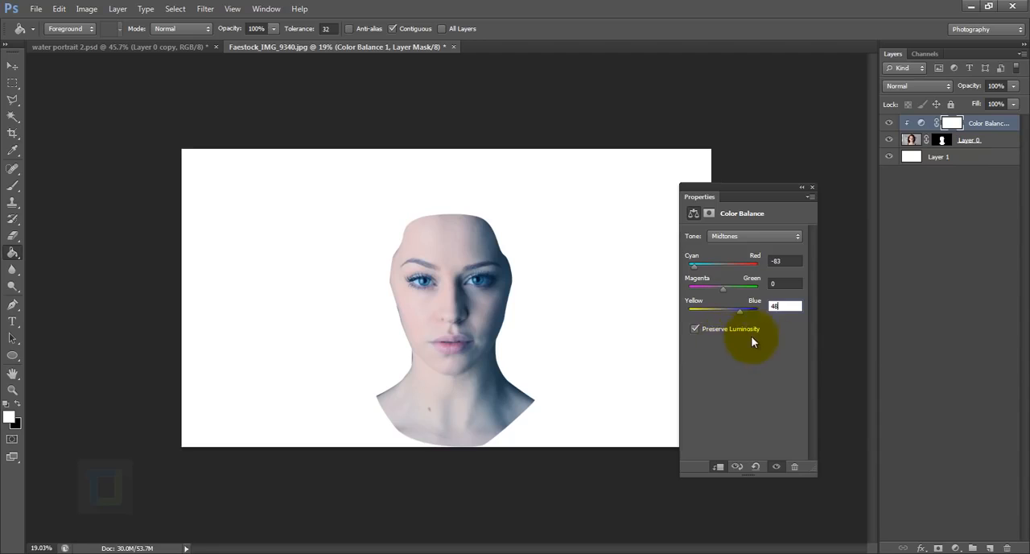
click(811, 187)
- Add a Levels adjustment layer above the Color Balance layer and set its midtone input level to 1.12
click(955, 548)
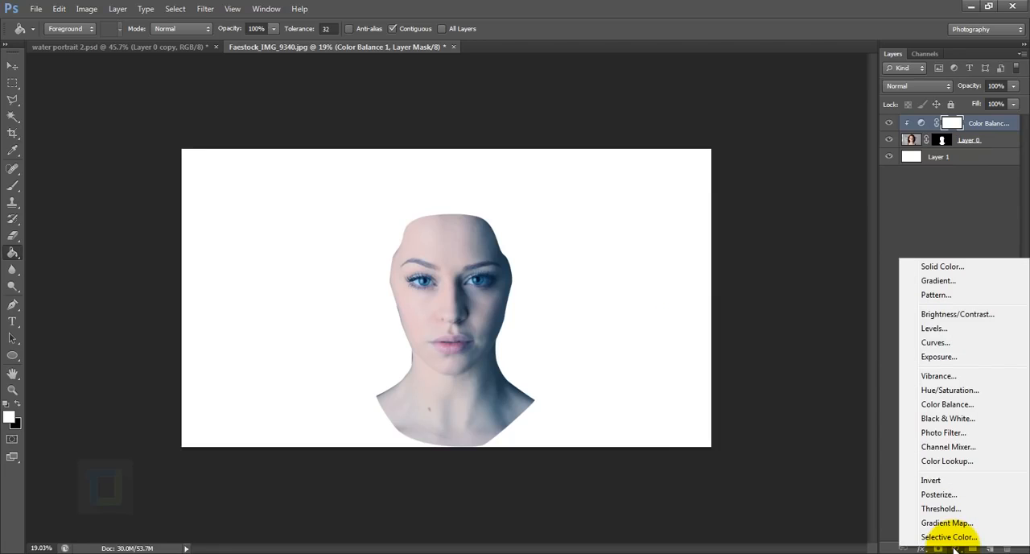
click(933, 327)
drag(735, 186, 771, 143)
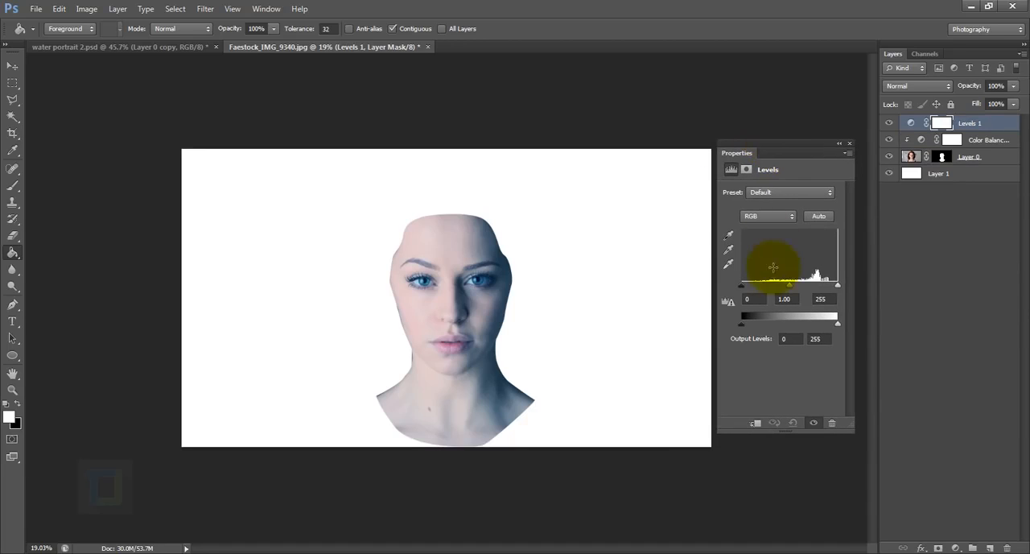
click(791, 300)
text(1.12)
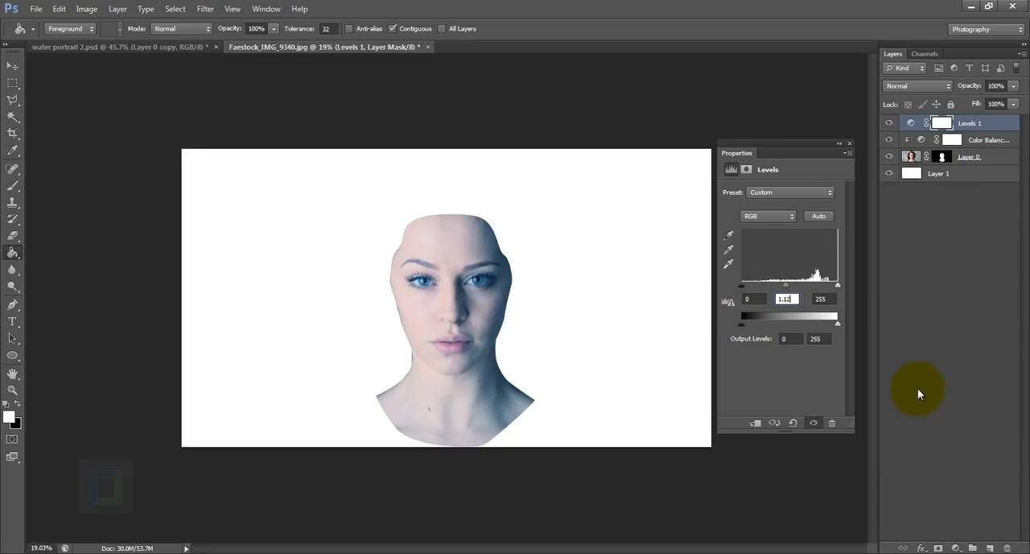
- Add a Hue/Saturation adjustment layer above Levels and set its saturation to -35
click(955, 547)
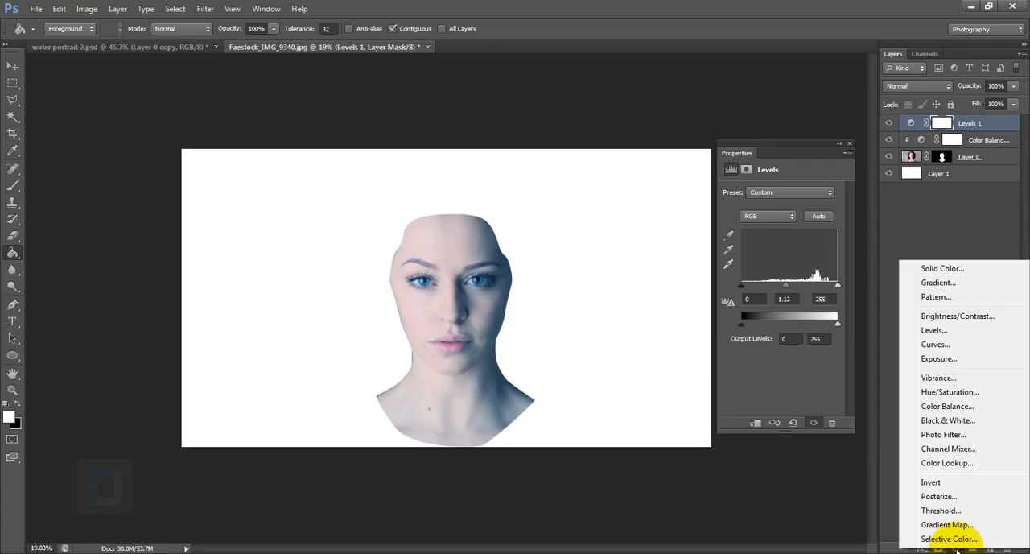
click(998, 391)
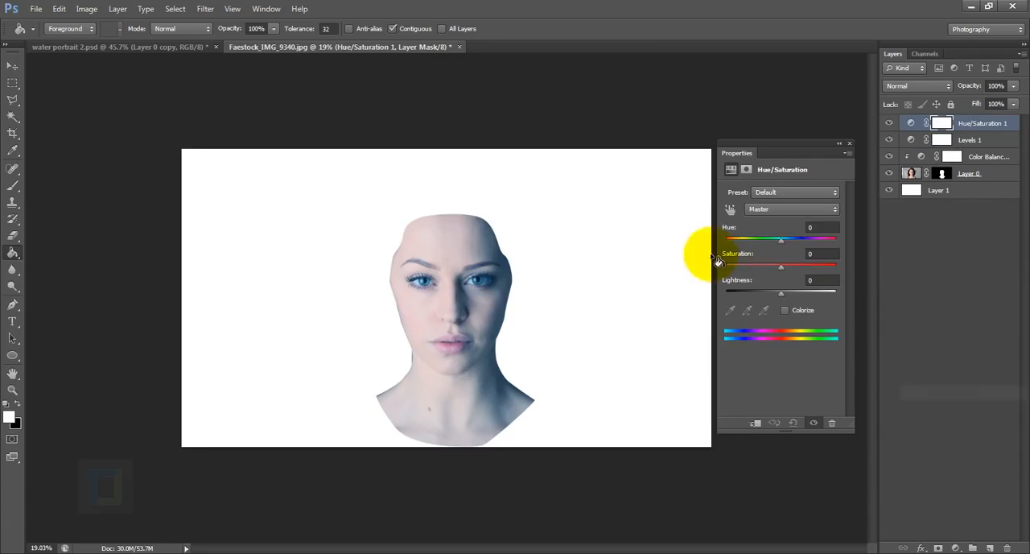
click(820, 254)
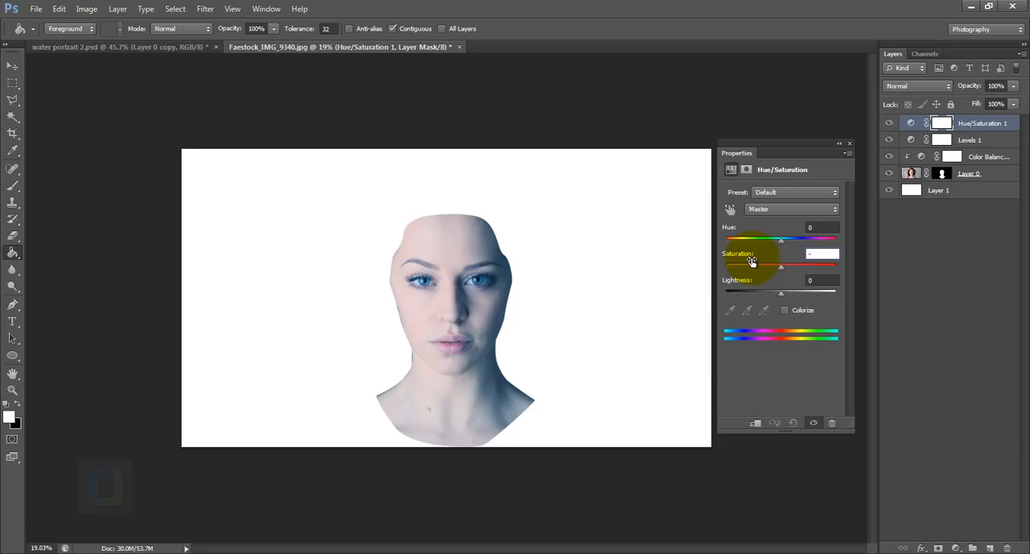
text(-35)
click(849, 144)
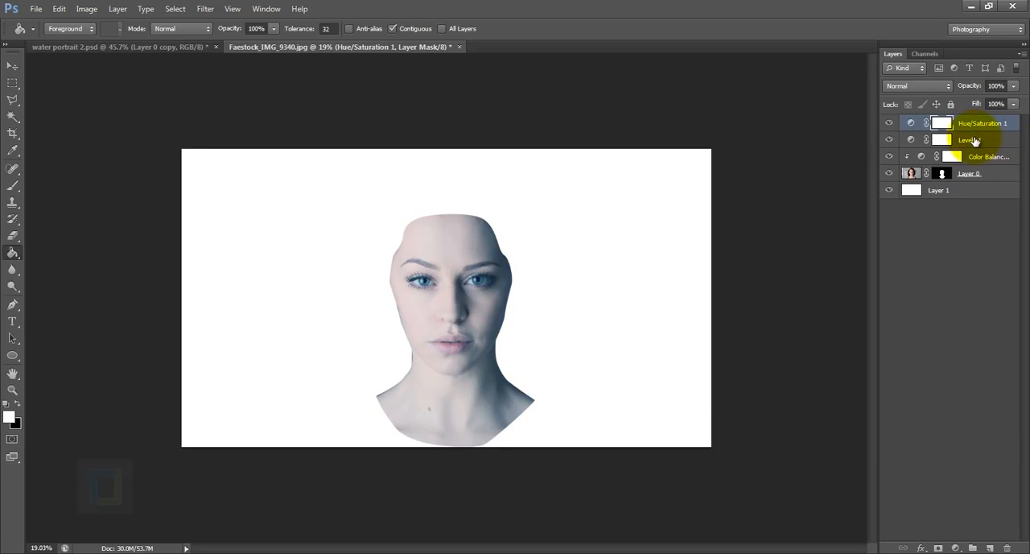
- Clip both the Levels and Hue/Saturation adjustment layers to the portrait layer
right_click(973, 141)
click(885, 264)
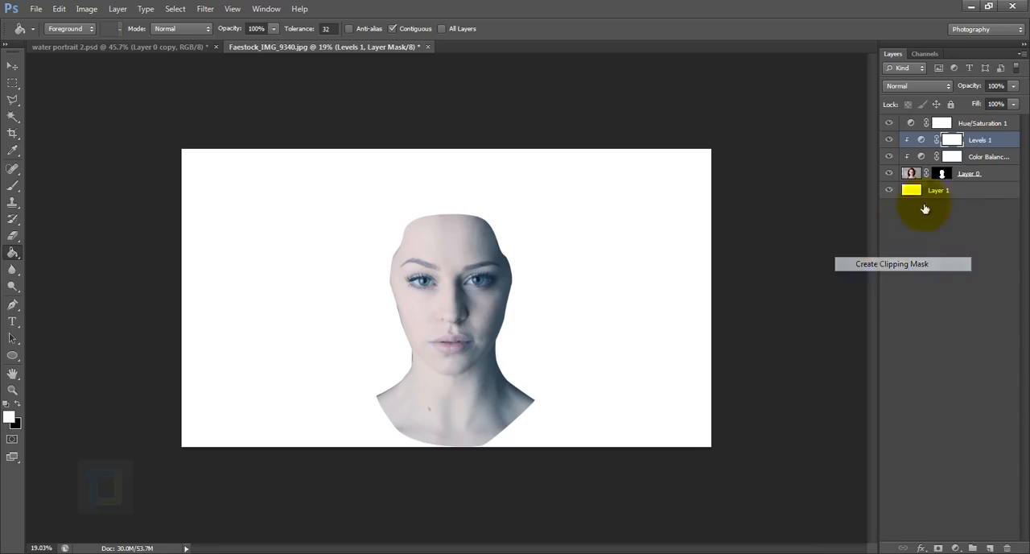
right_click(986, 123)
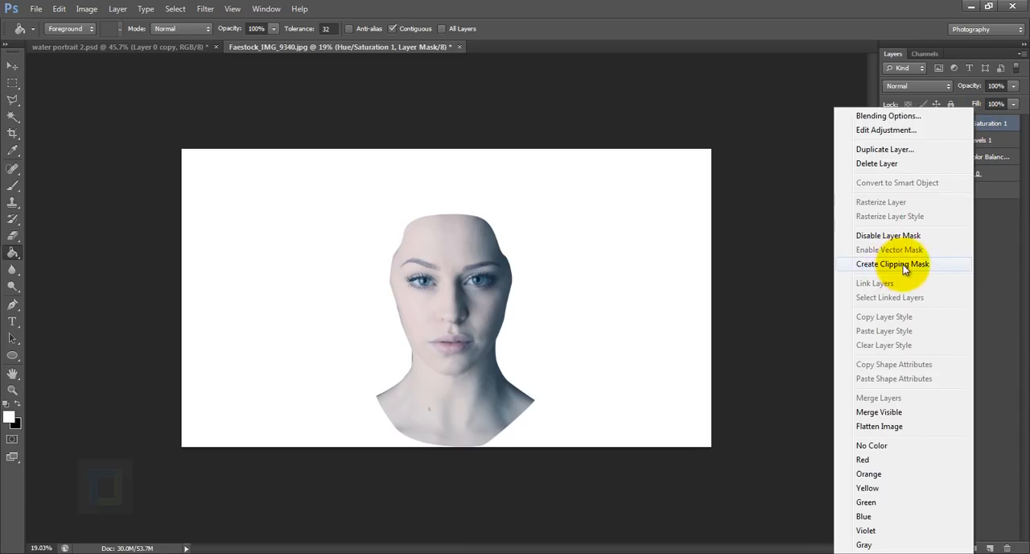
click(904, 266)
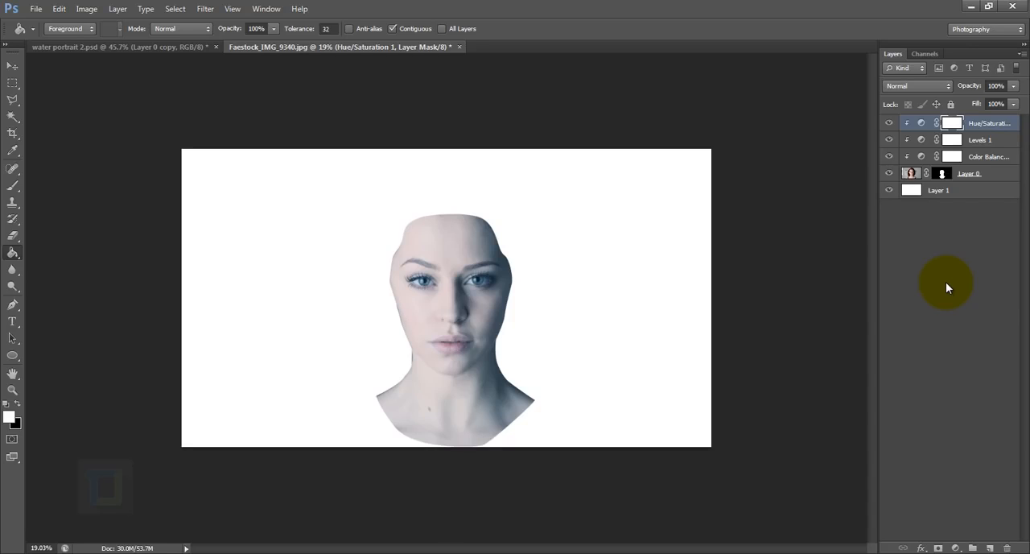
- Place the water splash image agua_png_by_eross_666-d56zrmd.png from the water portrait folder into the document
click(33, 9)
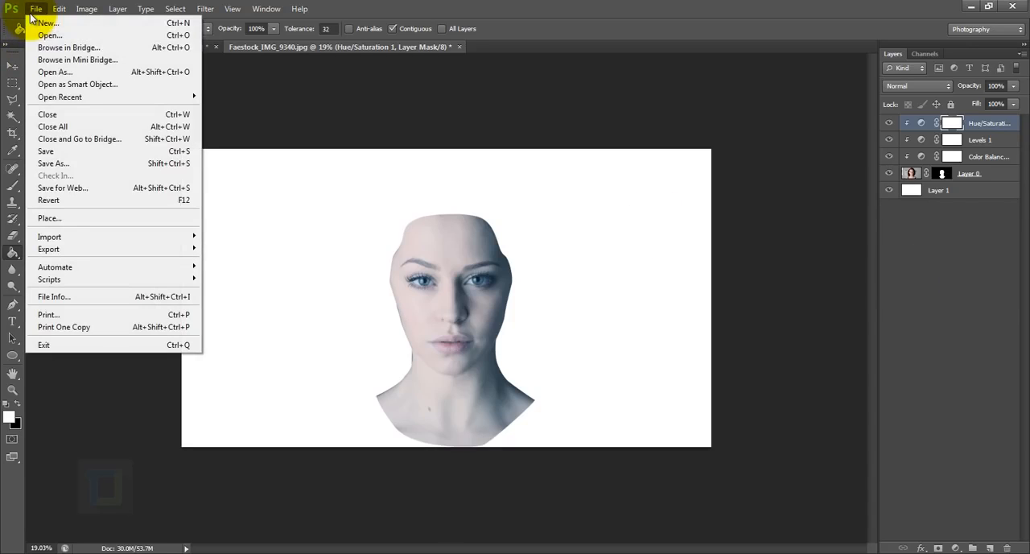
click(50, 217)
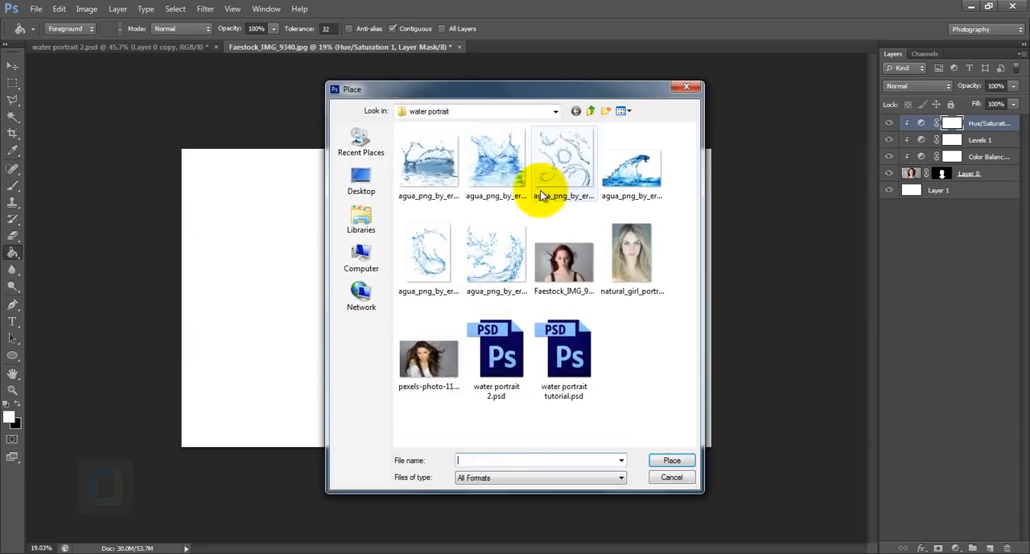
click(460, 178)
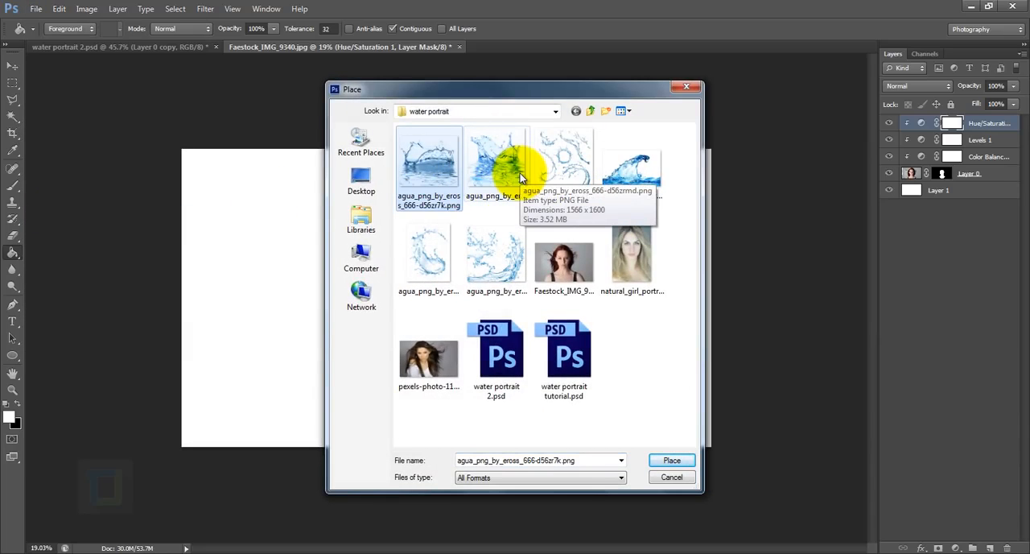
click(505, 163)
click(670, 461)
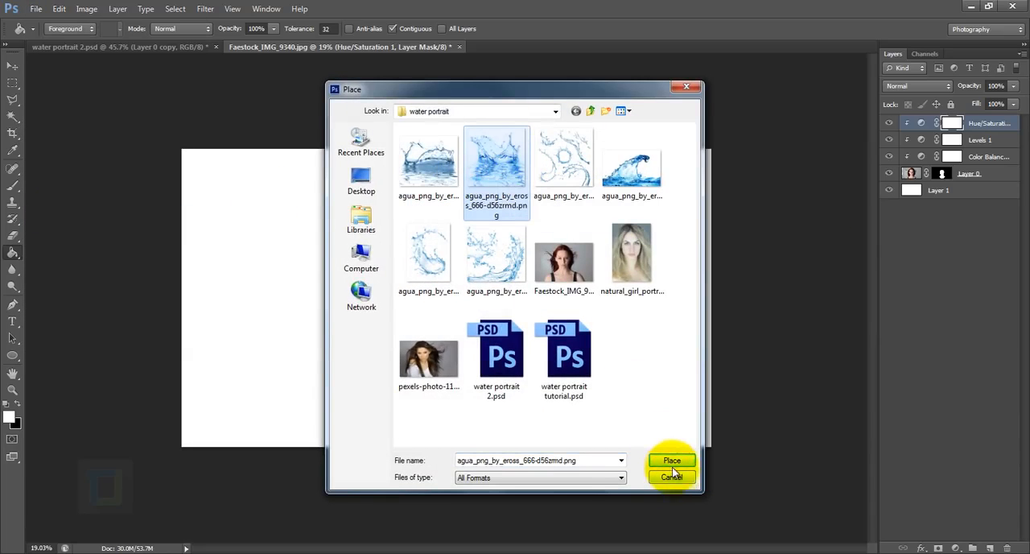
- Move the placed water splash down over the neck, scale it slightly larger than the shoulder width, and apply the placement
drag(471, 292, 475, 372)
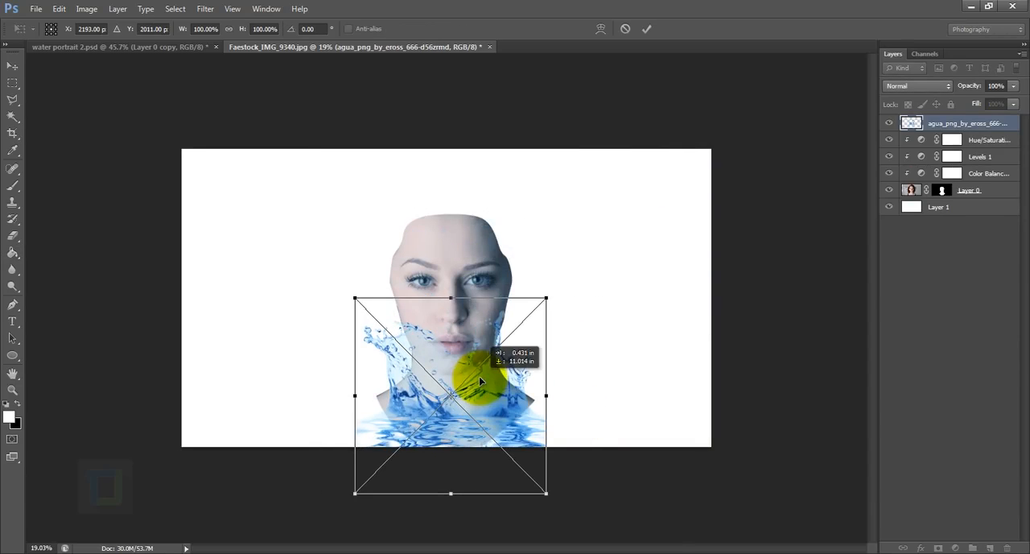
drag(547, 297, 597, 271)
drag(519, 366, 499, 368)
drag(568, 263, 543, 287)
drag(502, 391, 517, 391)
scroll(555, 302, up, 4)
scroll(564, 305, down, 3)
drag(554, 290, 574, 280)
drag(547, 352, 544, 341)
click(646, 29)
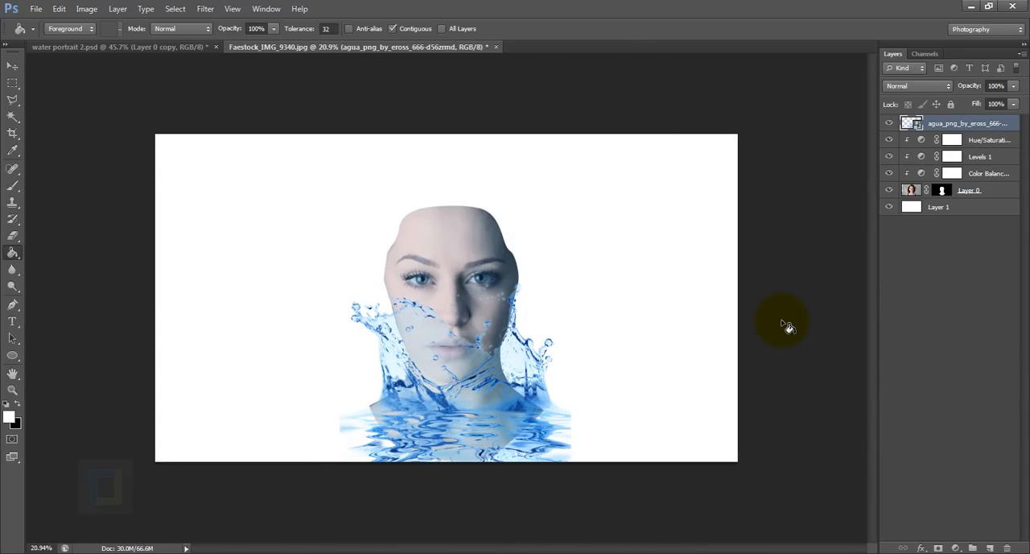
- Set the water splash layer's blend mode to Multiply and add a layer mask to it
click(926, 87)
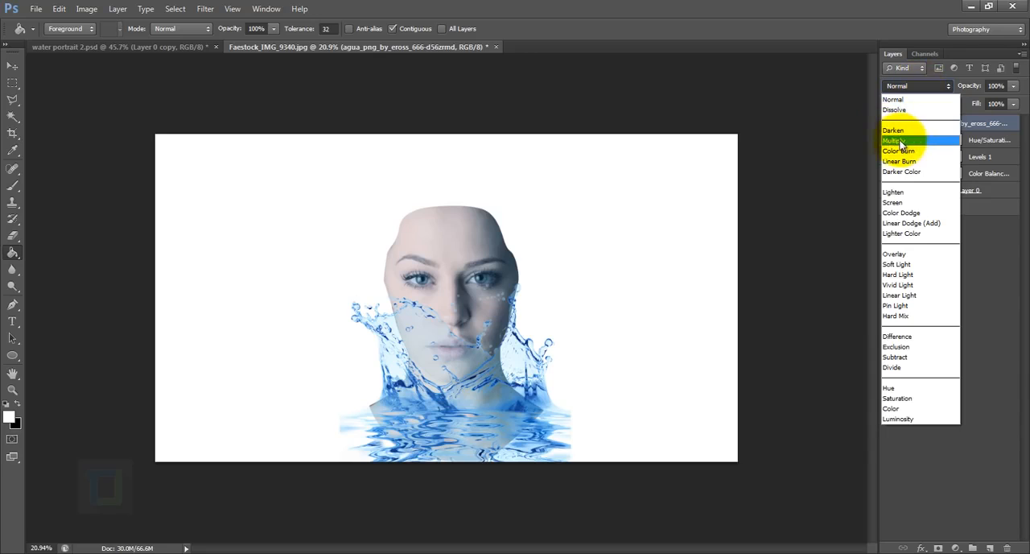
click(902, 141)
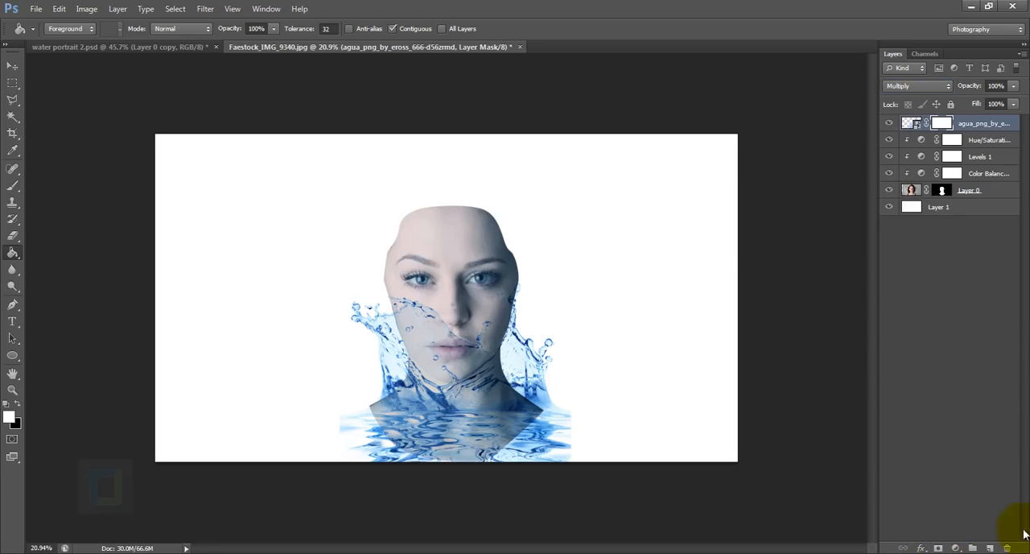
- Set up the Brush tool with black as the foreground color and a soft tip of 15% hardness
click(15, 190)
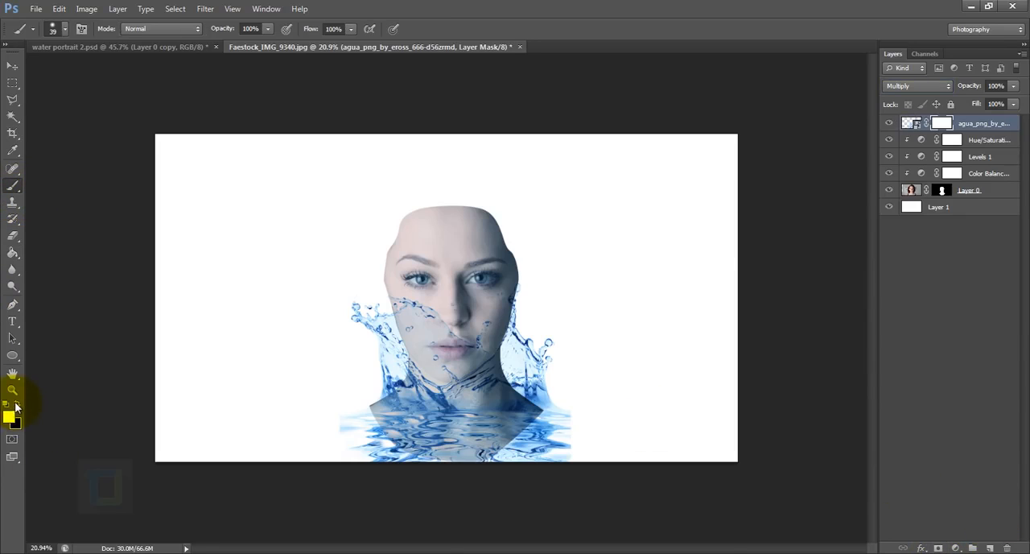
right_click(448, 228)
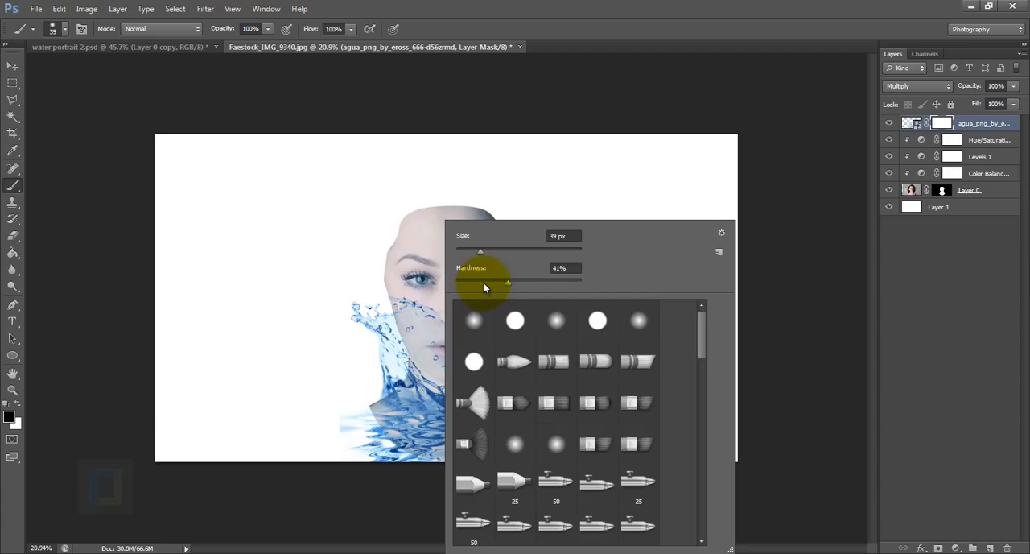
drag(483, 282, 472, 284)
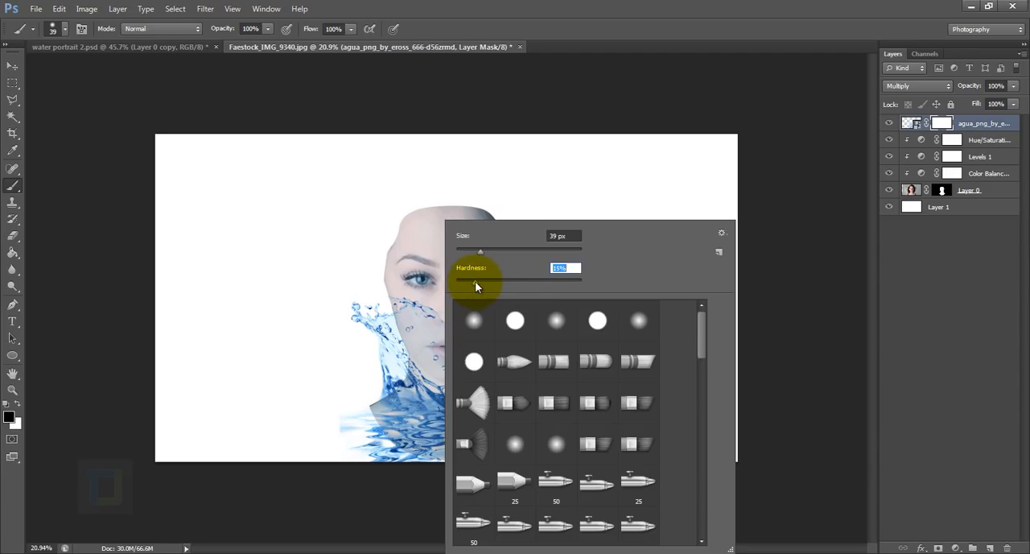
- Enlarge the brush to 200 px and paint out the water over the face on the first splash layer's mask
click(940, 125)
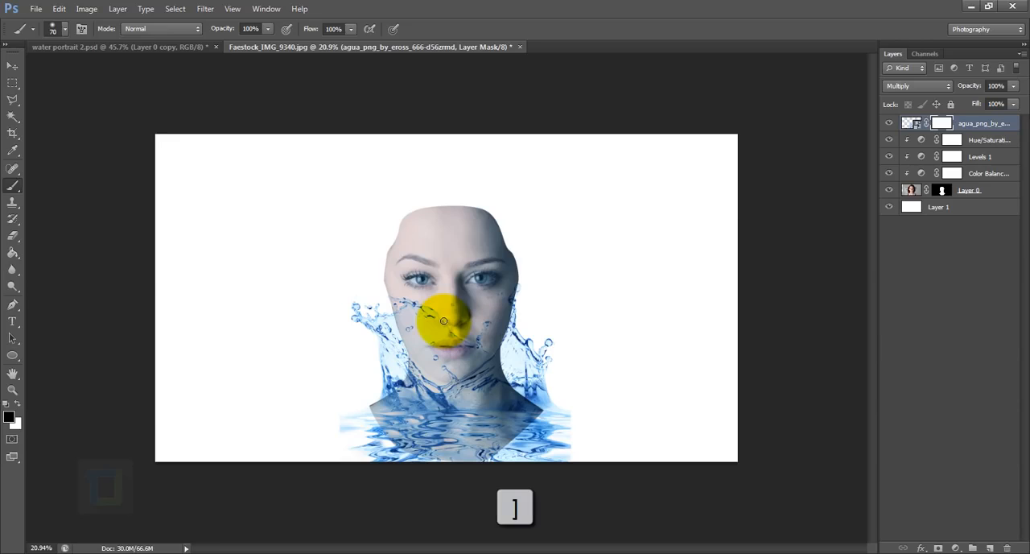
key(])
key(])
key(])
key(])
key(])
key(])
key(])
scroll(438, 314, up, 3)
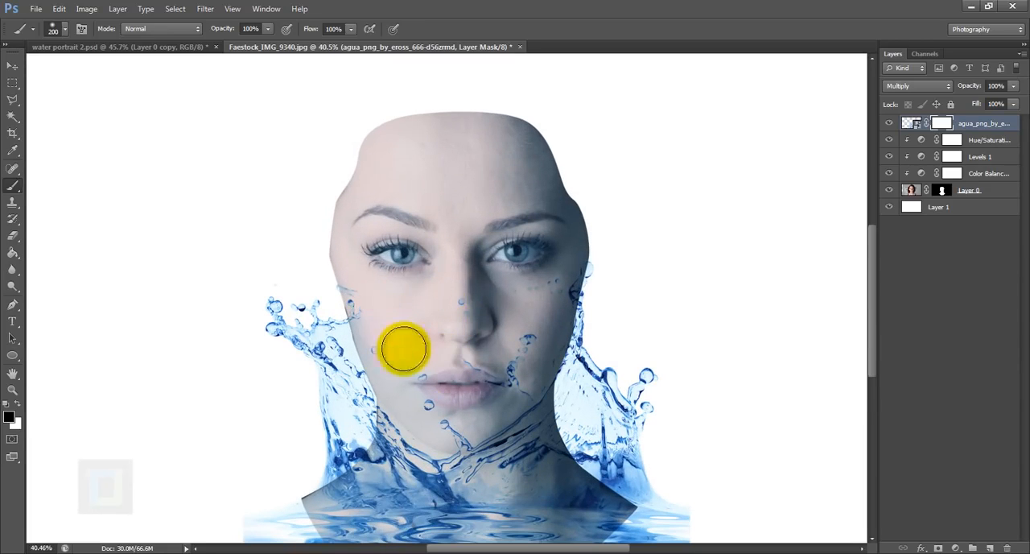
mouse_move(404, 348)
mouse_down()
mouse_move(518, 371)
mouse_move(543, 282)
mouse_move(552, 286)
mouse_move(478, 414)
mouse_up()
scroll(586, 258, down, 2)
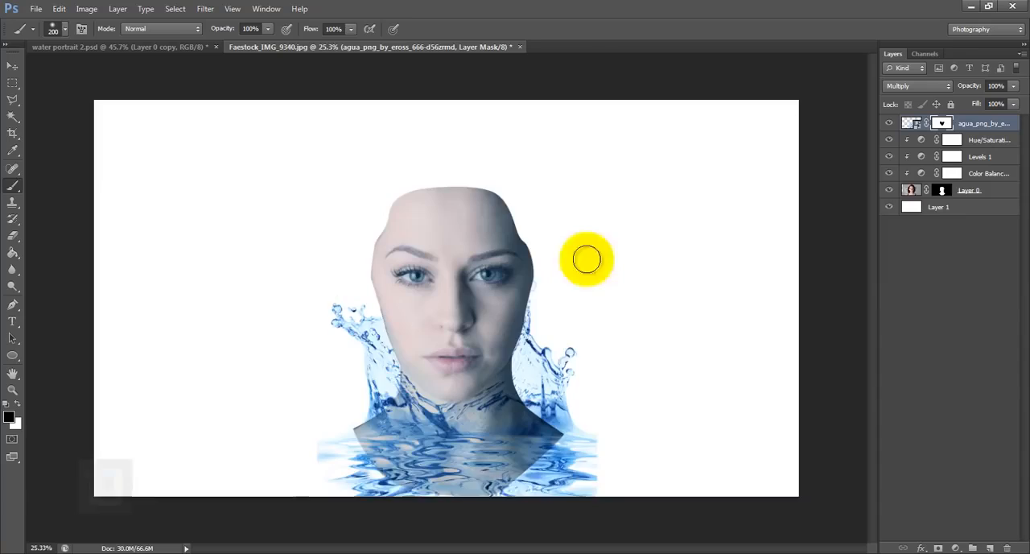
scroll(587, 258, down, 1)
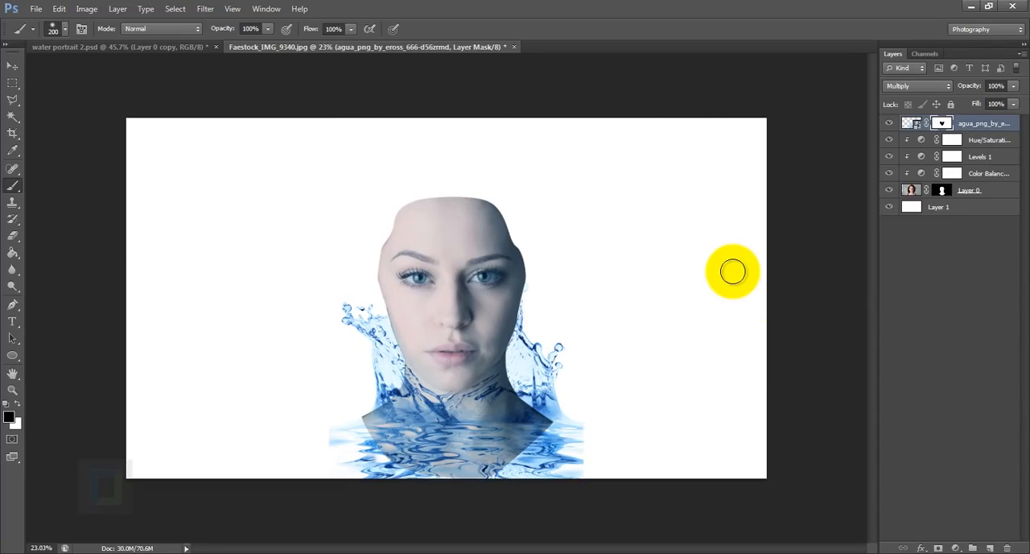
- Place agua_png_by_eross_666-d56zspb.png over the face, scaled to 182.53% and rotated to -54.79 degrees
click(38, 9)
click(49, 218)
double_click(504, 251)
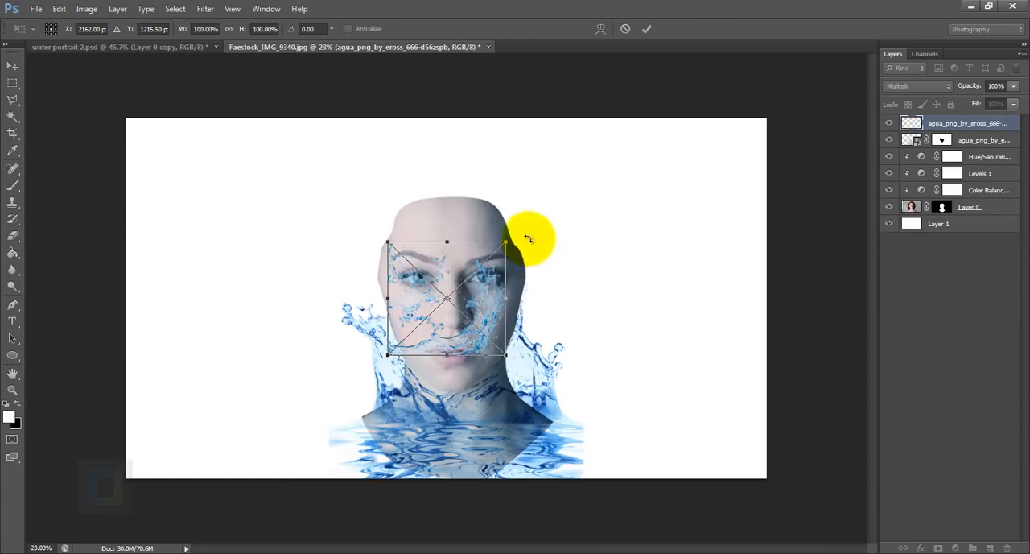
drag(528, 238, 489, 447)
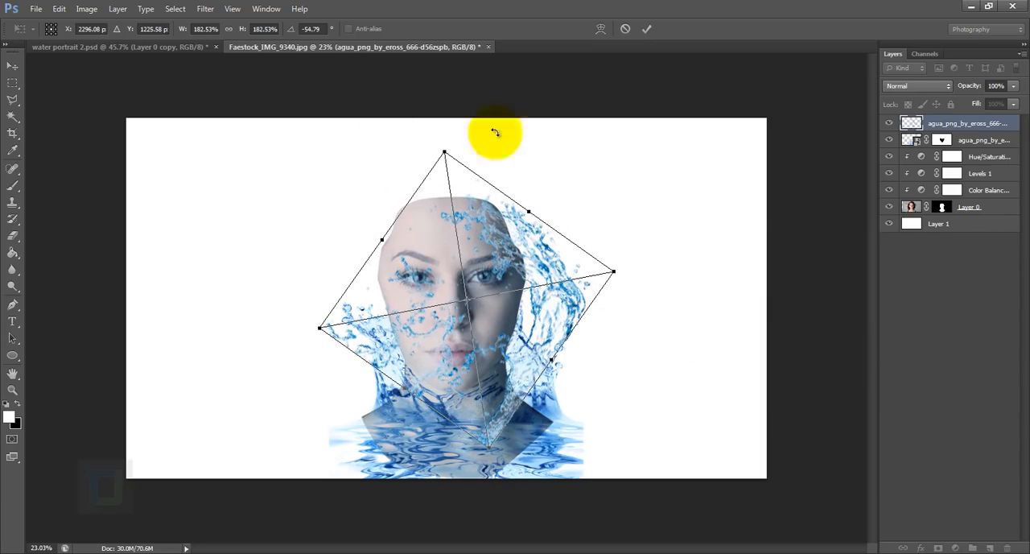
- Warp the placed splash so it curves around the right side of the face and neck, and apply the placement
key(ctrl+t)
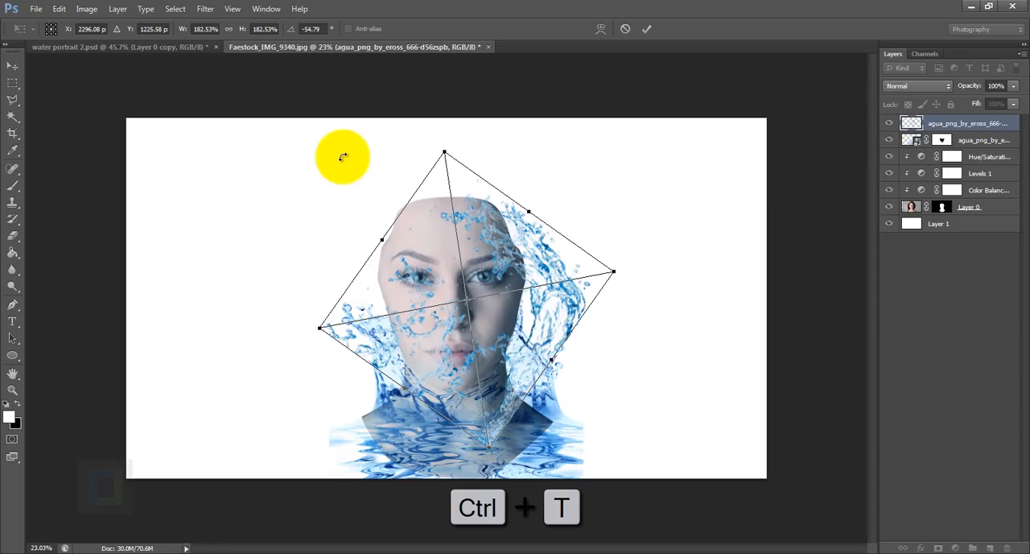
right_click(488, 248)
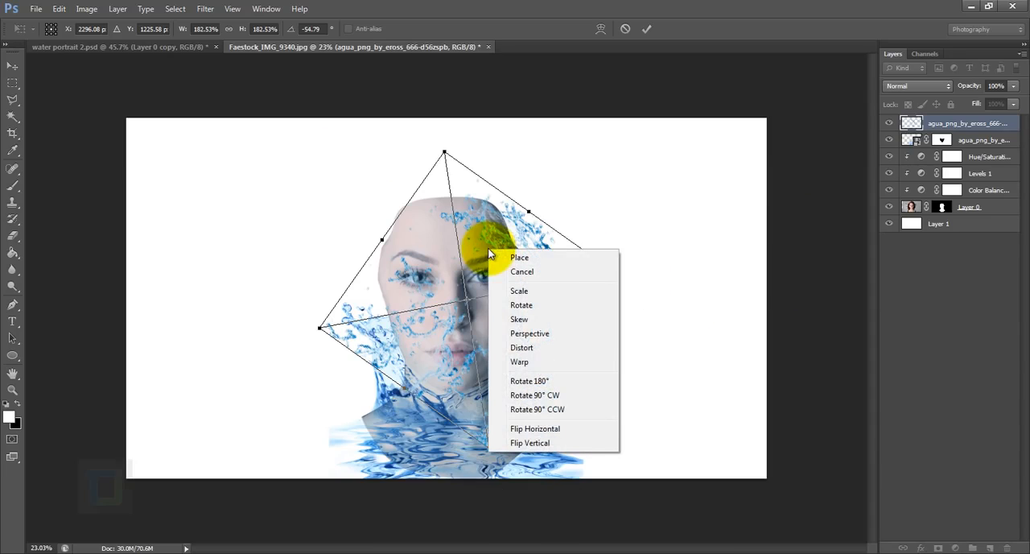
click(520, 362)
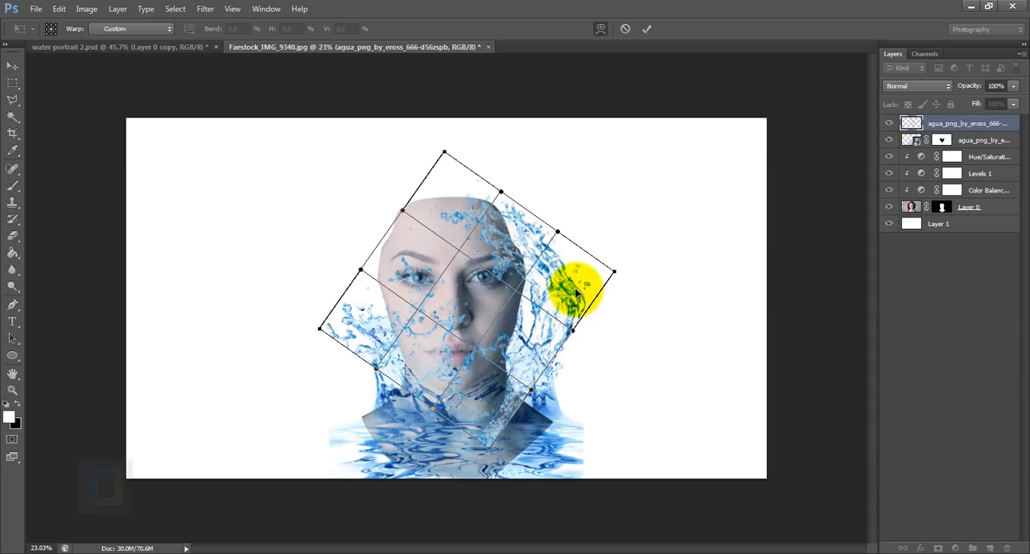
drag(566, 299, 555, 288)
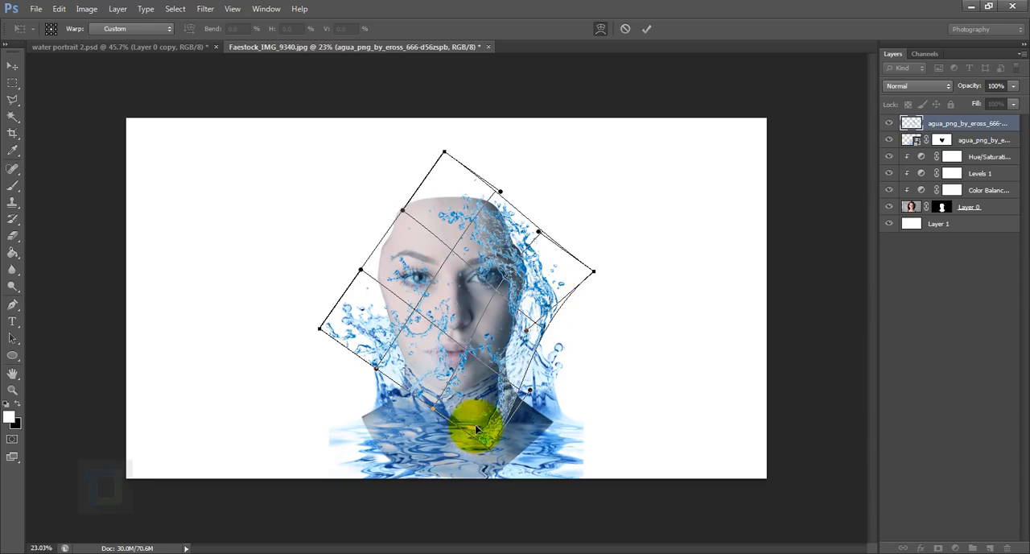
drag(490, 426, 506, 435)
drag(519, 319, 542, 248)
drag(498, 389, 485, 381)
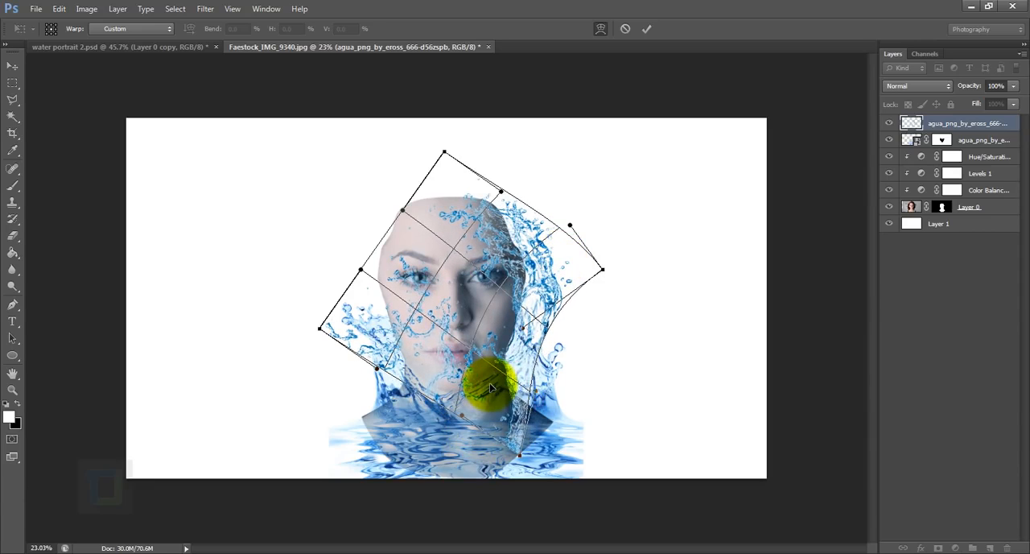
mouse_move(552, 281)
mouse_down()
mouse_move(563, 288)
mouse_move(555, 262)
mouse_up()
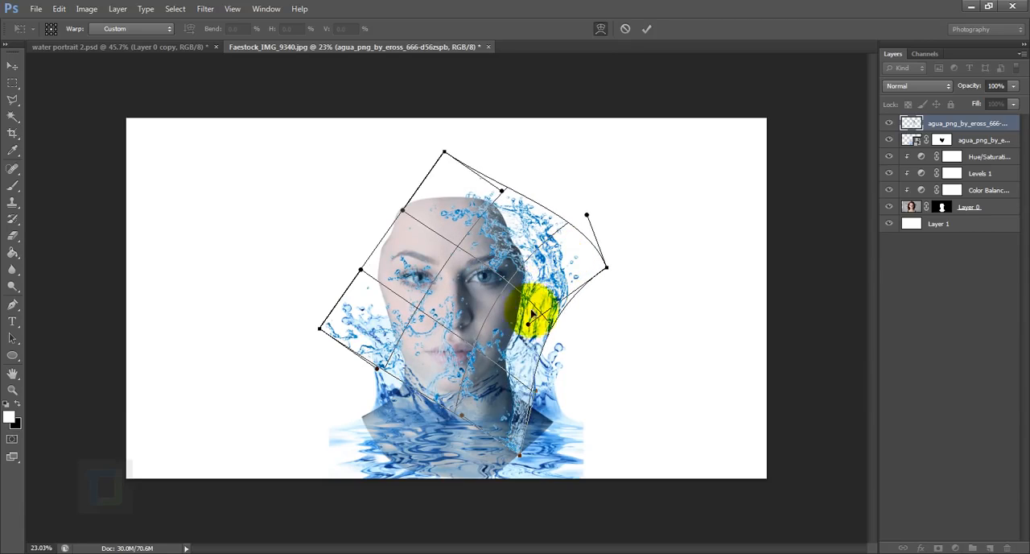
drag(498, 386, 505, 380)
drag(501, 191, 520, 184)
key(Return)
- Add a layer mask to the warped splash and paint out its water covering the face
scroll(581, 310, up, 3)
click(939, 548)
mouse_move(329, 386)
mouse_down()
mouse_move(508, 374)
mouse_move(524, 244)
mouse_move(478, 217)
mouse_move(490, 195)
mouse_up()
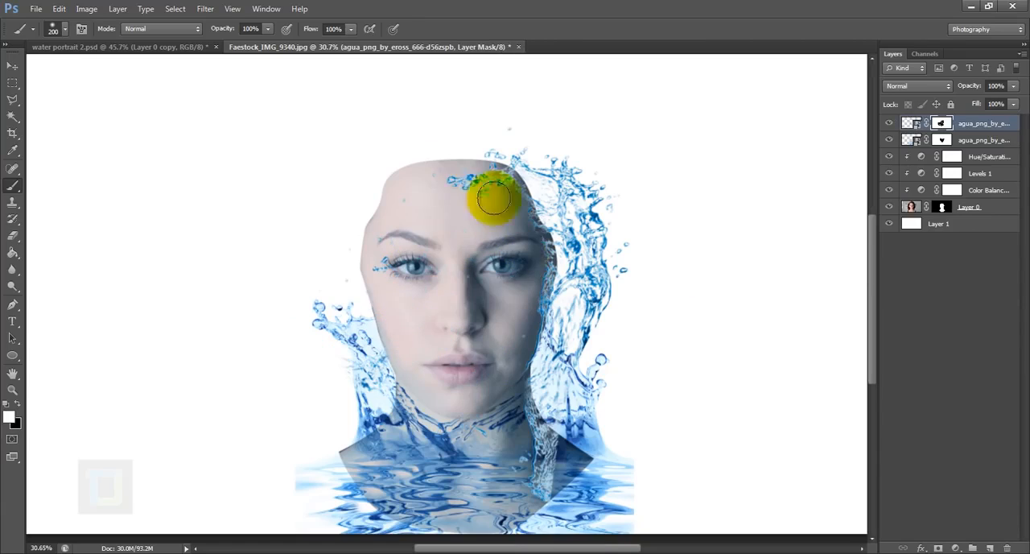
scroll(487, 196, up, 1)
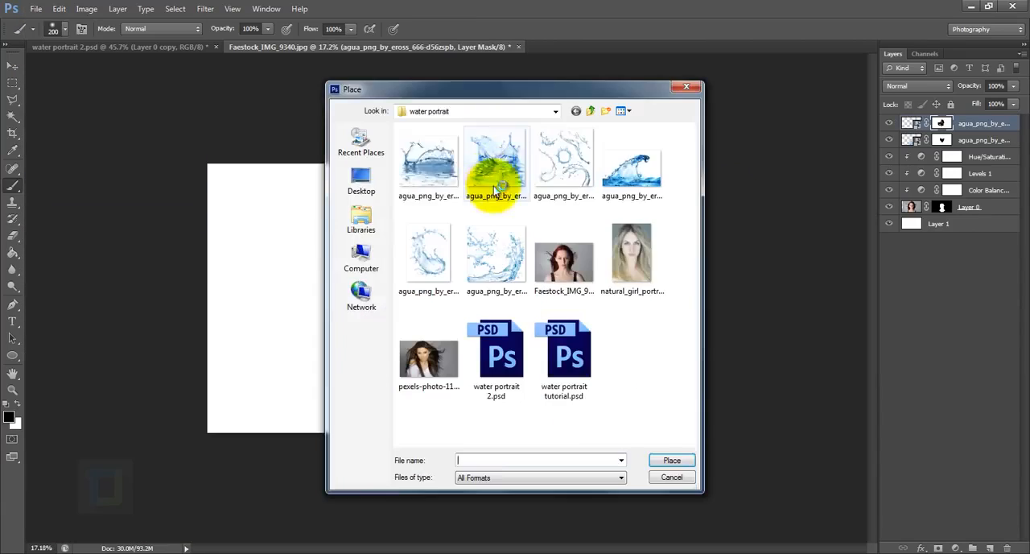
- Place the agua_png_by_eross_666-d56zr7k splash, move it up over the forehead, and enlarge it beyond the head's width
double_click(494, 172)
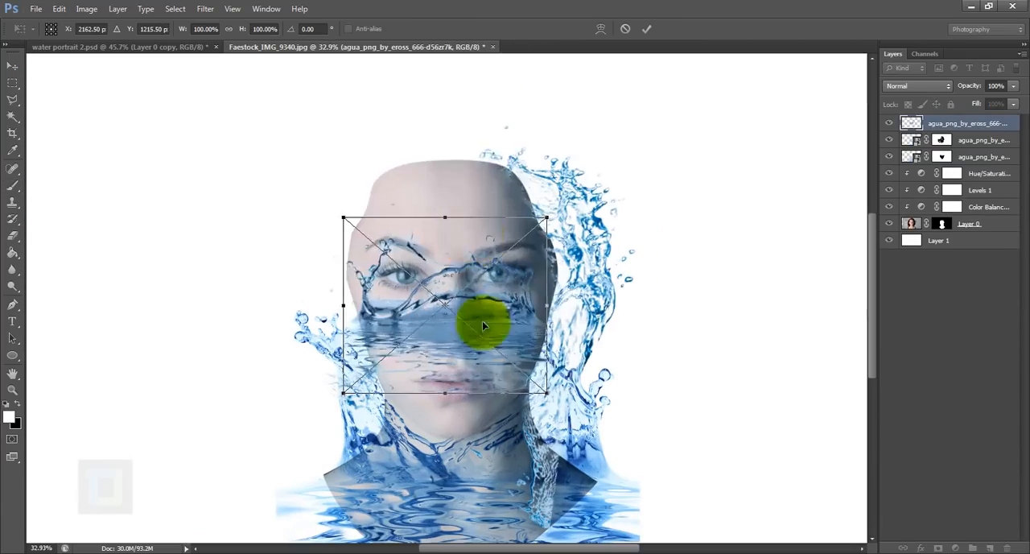
drag(482, 322, 528, 172)
scroll(530, 174, up, 4)
- Warp the forehead splash inward at both sides to fit the top of the head, and apply the placement
right_click(527, 226)
click(568, 341)
drag(569, 256, 555, 258)
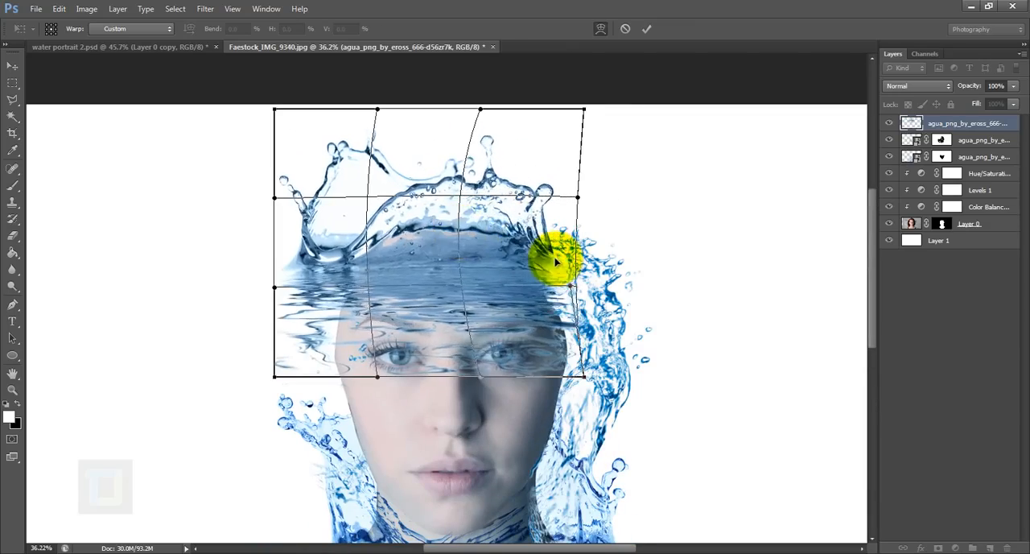
drag(275, 287, 343, 293)
drag(413, 236, 401, 234)
click(646, 29)
- Add a layer mask to the forehead splash and paint out its water over the forehead and eyes
click(938, 548)
mouse_move(386, 355)
mouse_down()
mouse_move(467, 350)
mouse_move(442, 301)
mouse_move(375, 339)
mouse_up()
scroll(443, 333, up, 8)
key([)
key([)
key([)
mouse_move(630, 263)
mouse_down()
mouse_move(474, 184)
mouse_move(265, 368)
mouse_up()
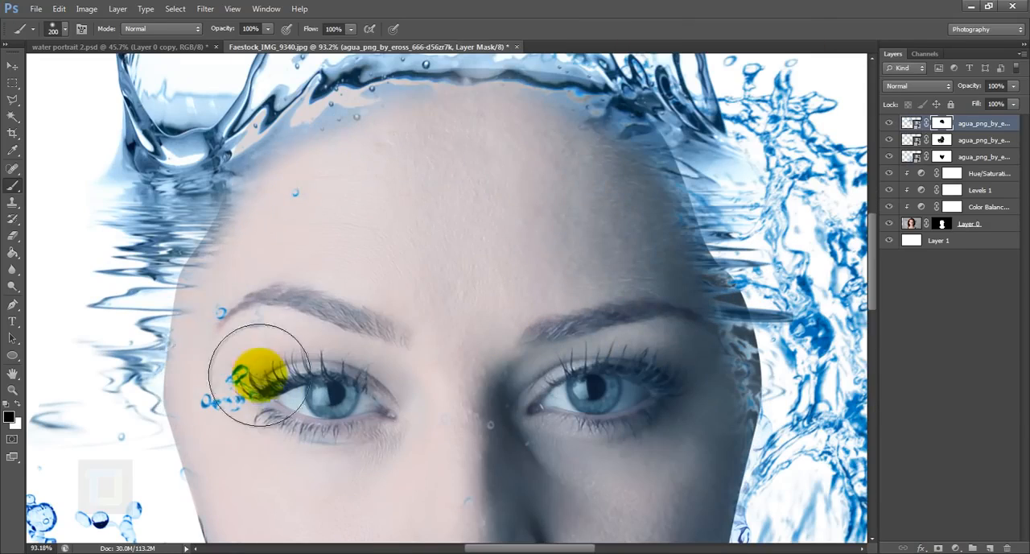
scroll(448, 268, down, 10)
- Place the agua_png_by_eross_666-d56zsbe splash, enlarge it, and position it along the left side of the face
click(36, 9)
click(50, 222)
click(424, 271)
click(670, 460)
scroll(448, 326, up, 1)
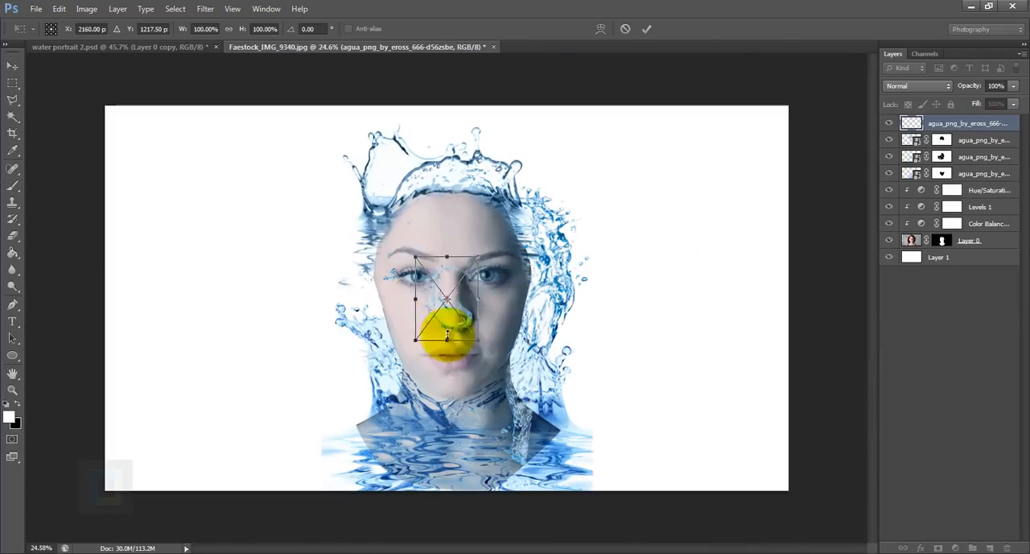
drag(478, 341, 578, 473)
drag(556, 375, 470, 341)
drag(502, 202, 591, 279)
- Warp the new splash outward to follow the left side of the head and neck, and apply the placement
click(601, 29)
drag(421, 197, 449, 152)
drag(387, 436, 331, 496)
drag(372, 259, 347, 255)
drag(331, 496, 329, 491)
click(646, 29)
- Add a layer mask to the left-side splash and brush away its water over the face
click(938, 548)
click(12, 185)
scroll(435, 329, up, 8)
mouse_move(436, 328)
mouse_down()
mouse_move(398, 453)
mouse_move(394, 207)
mouse_move(406, 307)
mouse_up()
drag(375, 221, 404, 206)
scroll(424, 303, down, 9)
scroll(423, 303, up, 12)
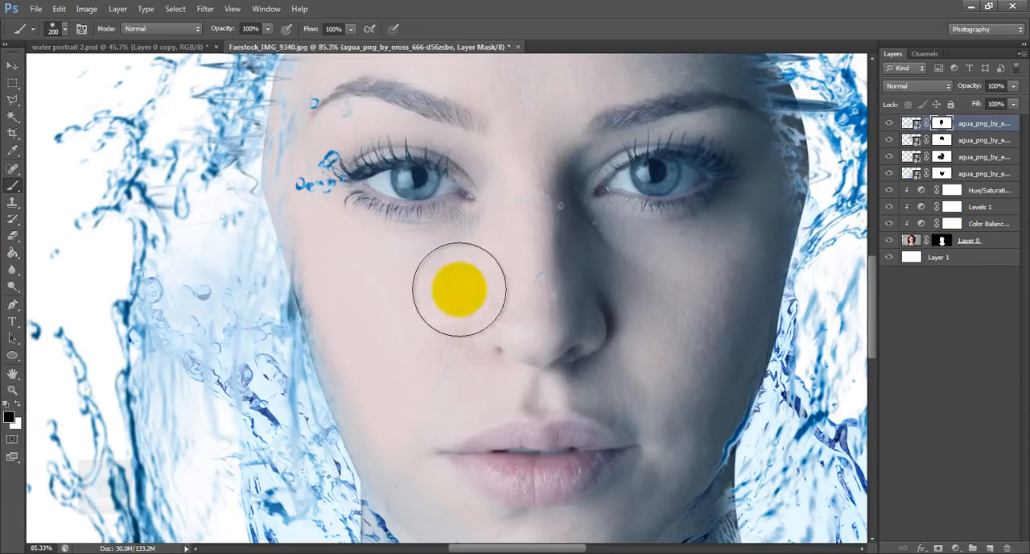
- Paint out the stray droplets beside the left eye on the mask of the agua_png_by_eross_666-d56zspb splash
click(941, 156)
drag(322, 168, 320, 119)
scroll(402, 366, down, 7)
- Clean up leftover water along the left cheek using the masks of the topmost and the lowest splash layers
click(941, 123)
scroll(407, 394, up, 3)
scroll(322, 337, up, 10)
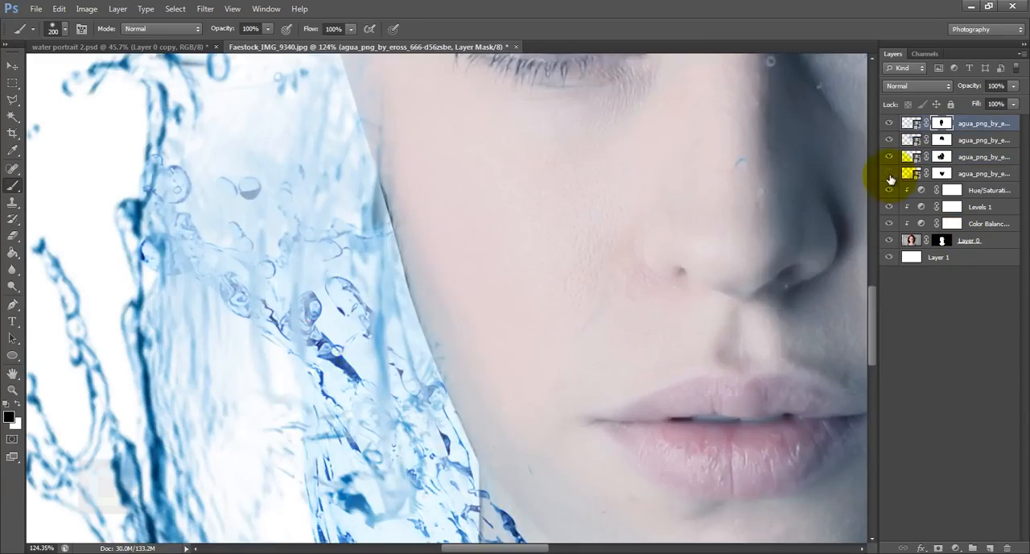
click(941, 173)
scroll(551, 366, down, 16)
click(941, 123)
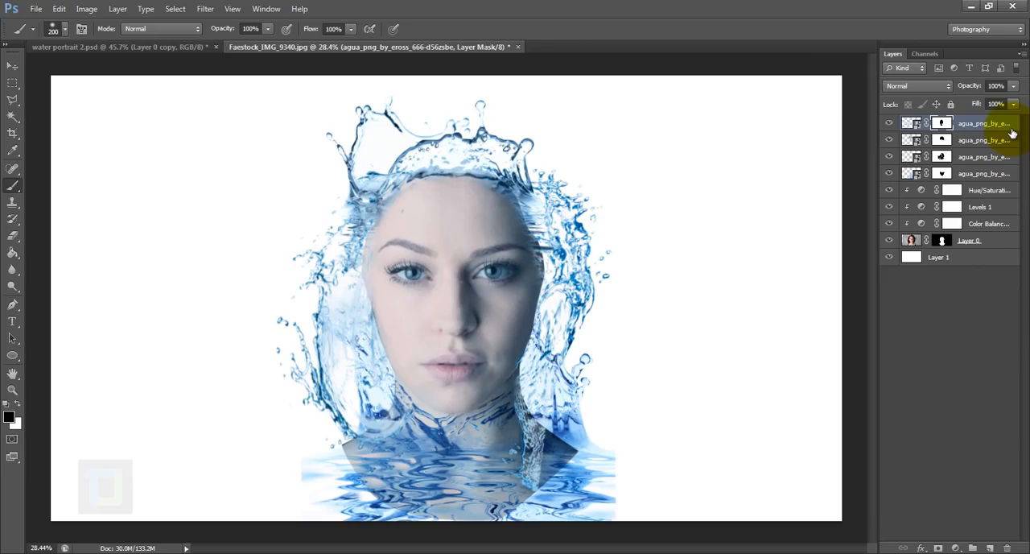
click(36, 10)
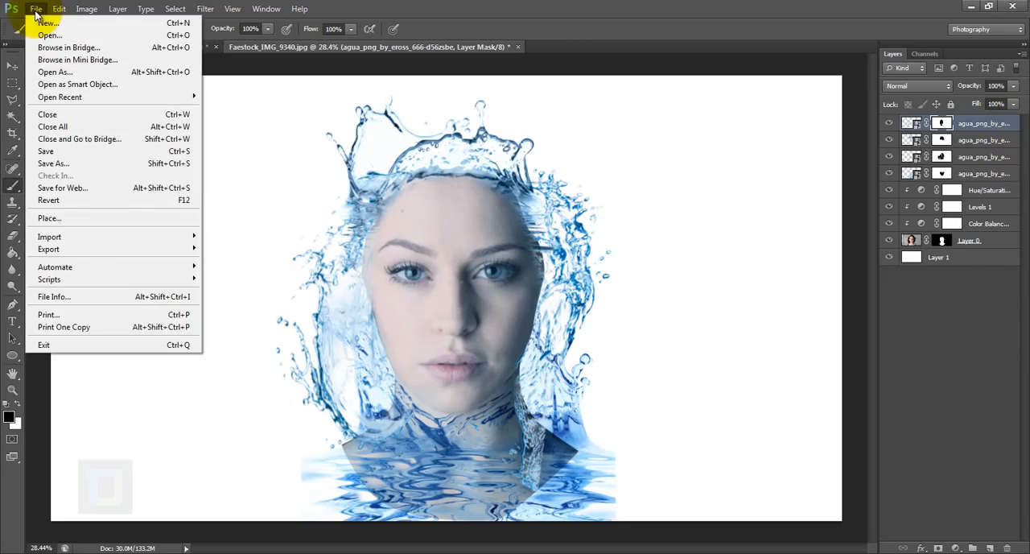
click(51, 216)
click(547, 165)
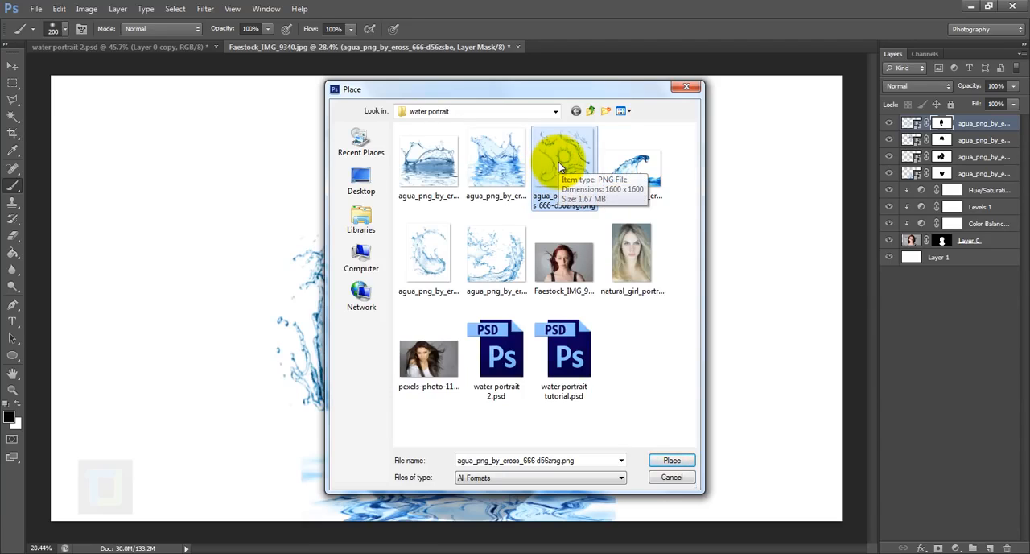
click(667, 479)
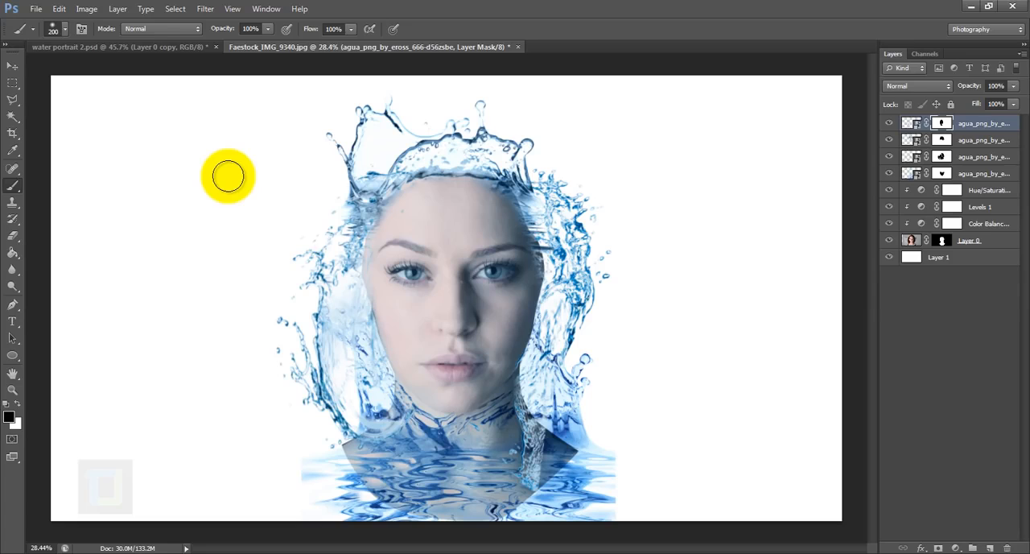
- Open agua_png_by_eross_666-d56zrsg.png from the water portrait folder as a separate document
click(36, 9)
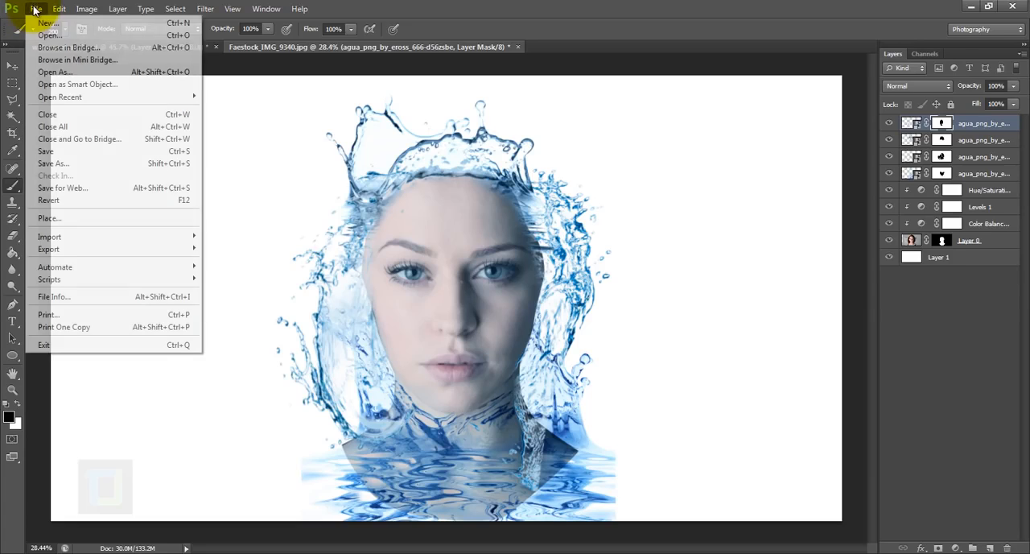
click(45, 37)
click(571, 177)
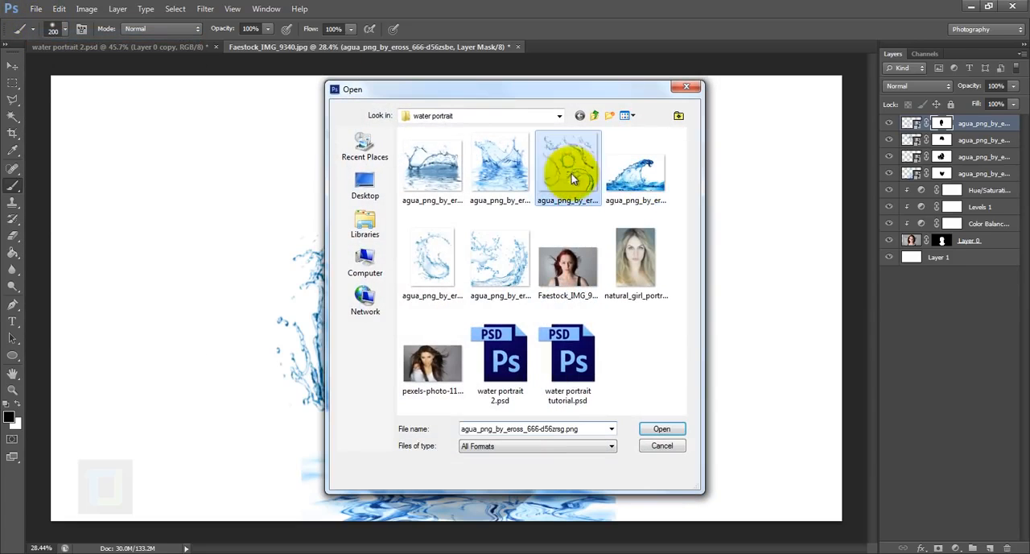
click(660, 429)
scroll(492, 259, up, 1)
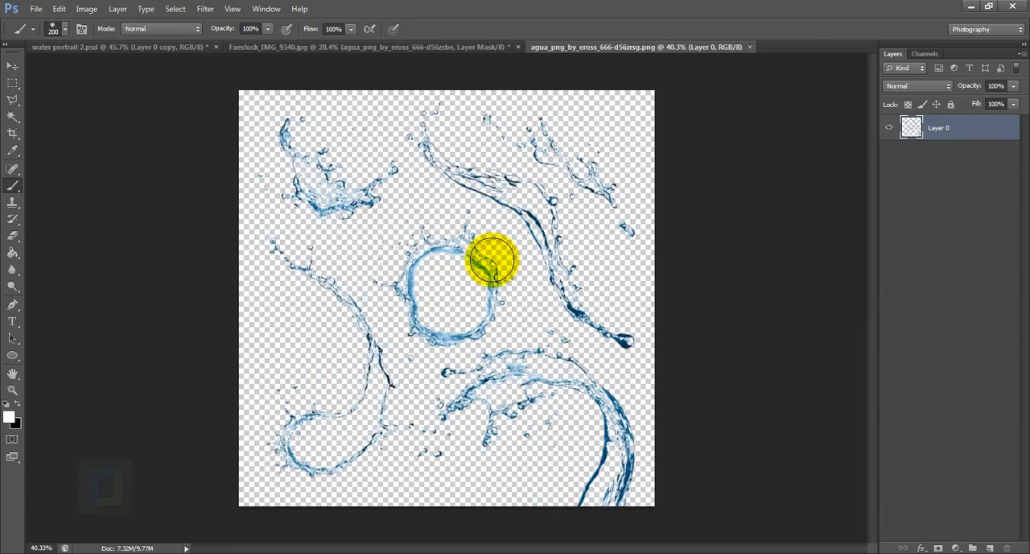
scroll(494, 260, down, 1)
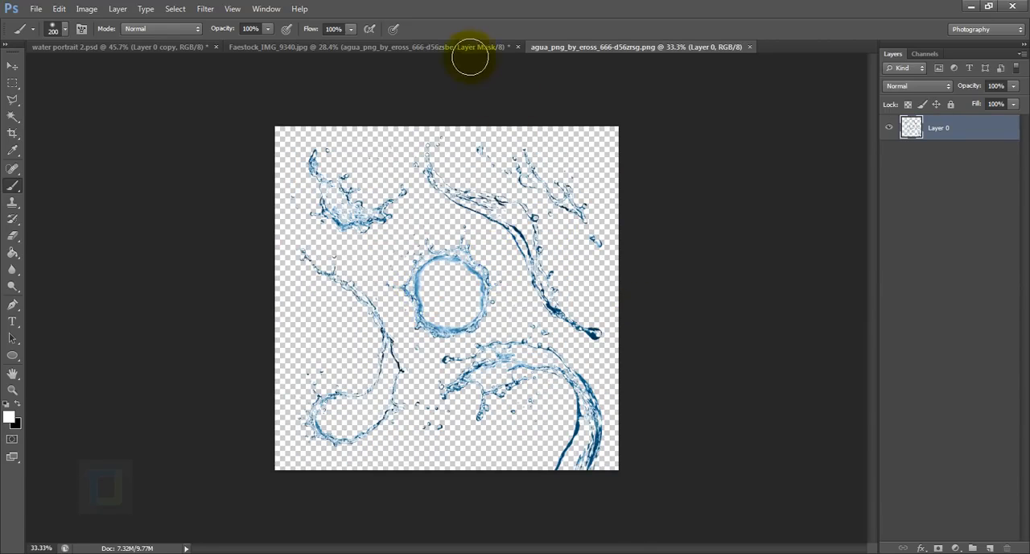
click(444, 48)
click(624, 47)
key(x)
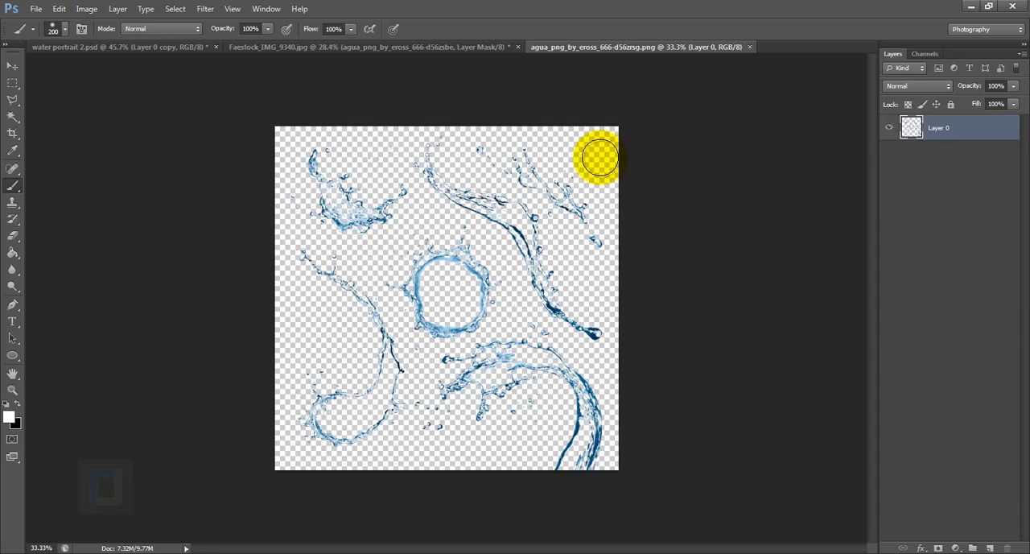
- Outline the large curved splash at the sheet's lower right with the freehand Lasso
click(14, 107)
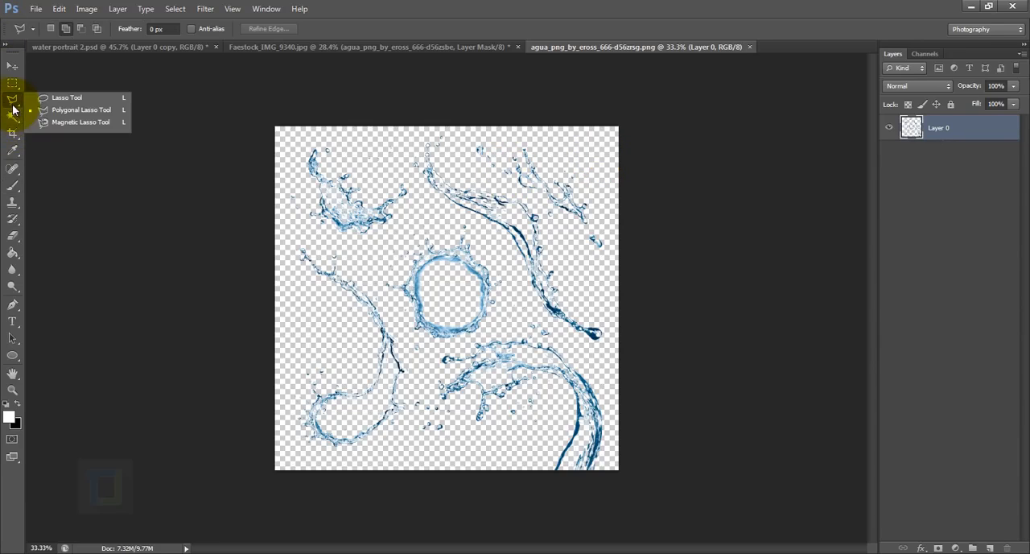
click(58, 100)
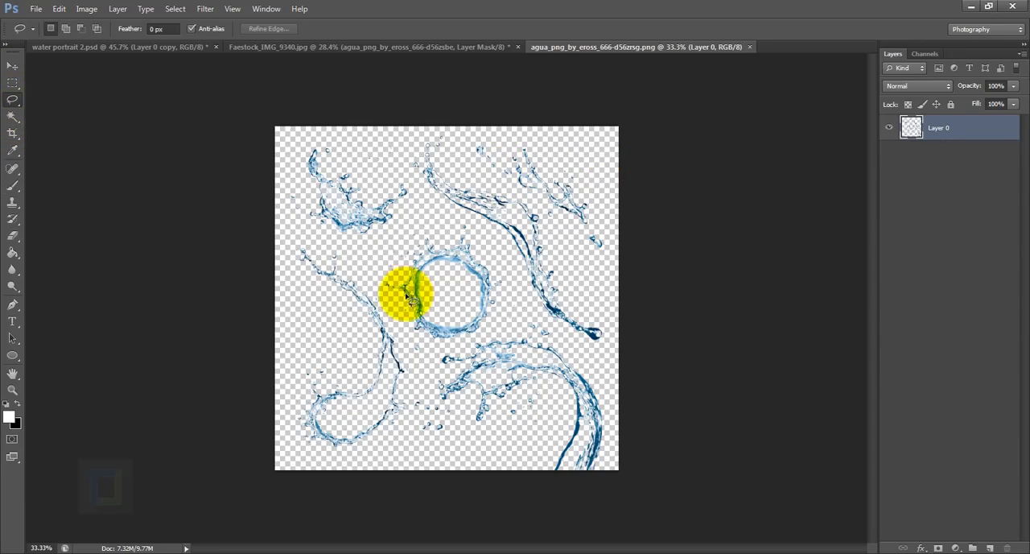
scroll(402, 294, up, 4)
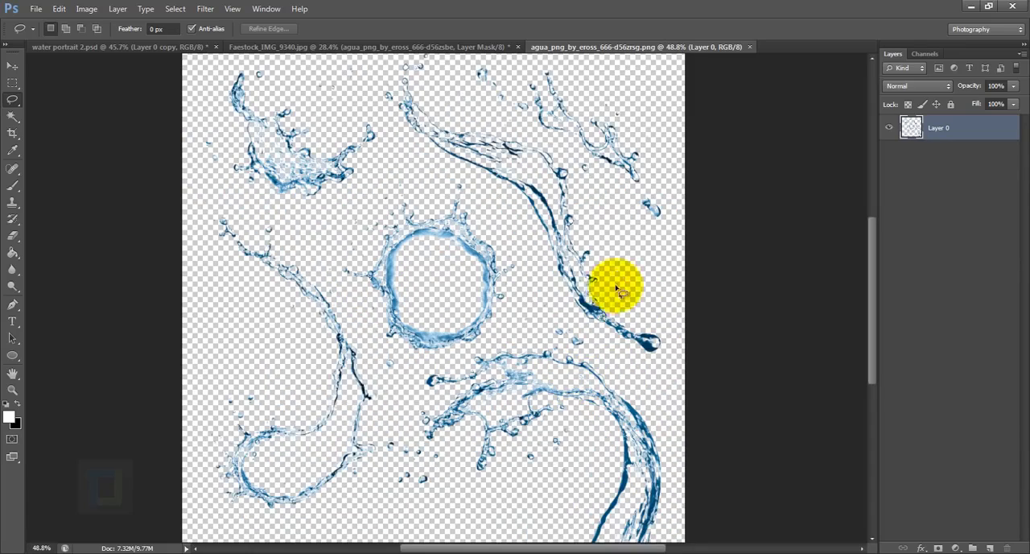
scroll(491, 479, up, 1)
scroll(494, 486, down, 2)
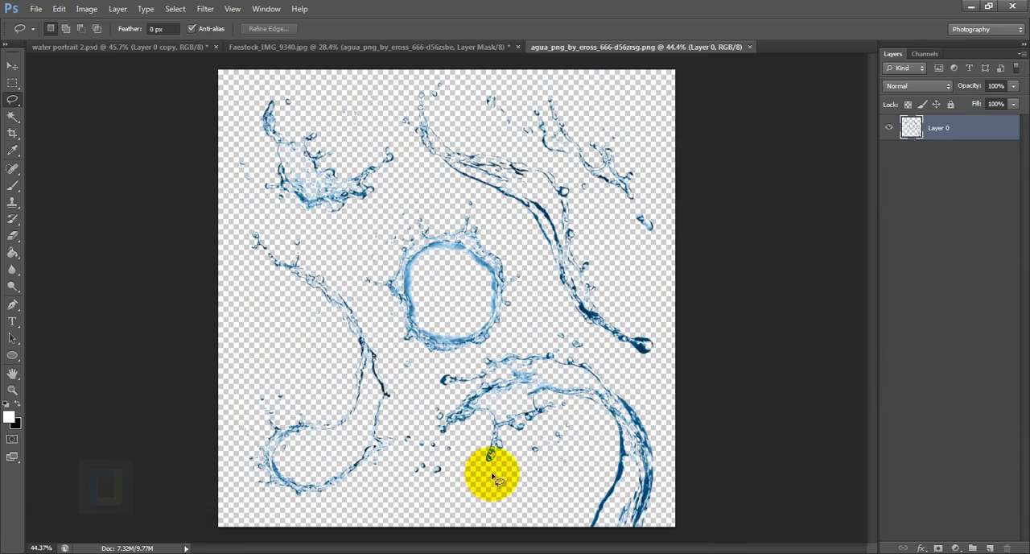
mouse_move(490, 472)
mouse_down()
mouse_move(421, 404)
mouse_move(422, 386)
mouse_move(474, 349)
mouse_move(552, 337)
mouse_move(603, 348)
mouse_move(629, 368)
mouse_move(671, 482)
mouse_up()
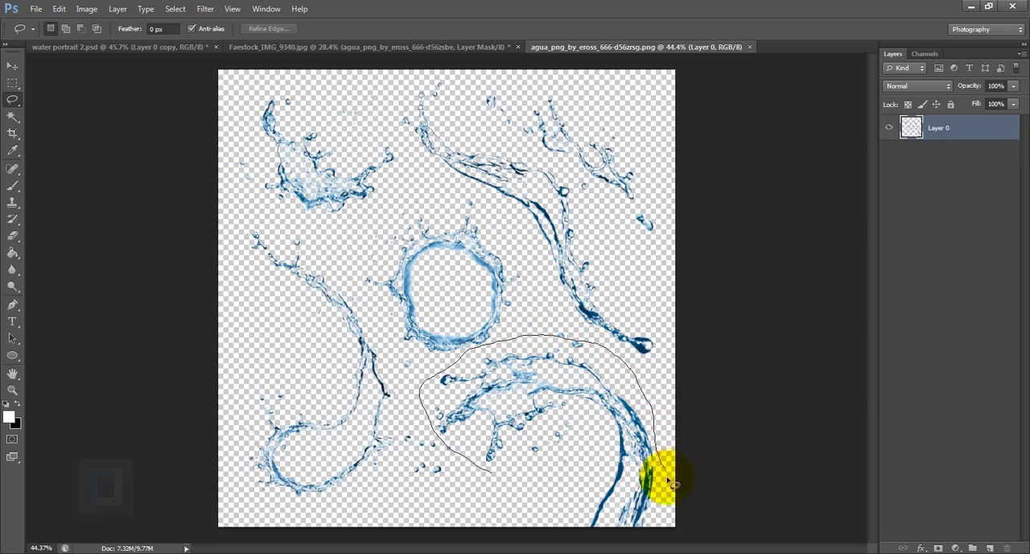
drag(578, 531, 483, 494)
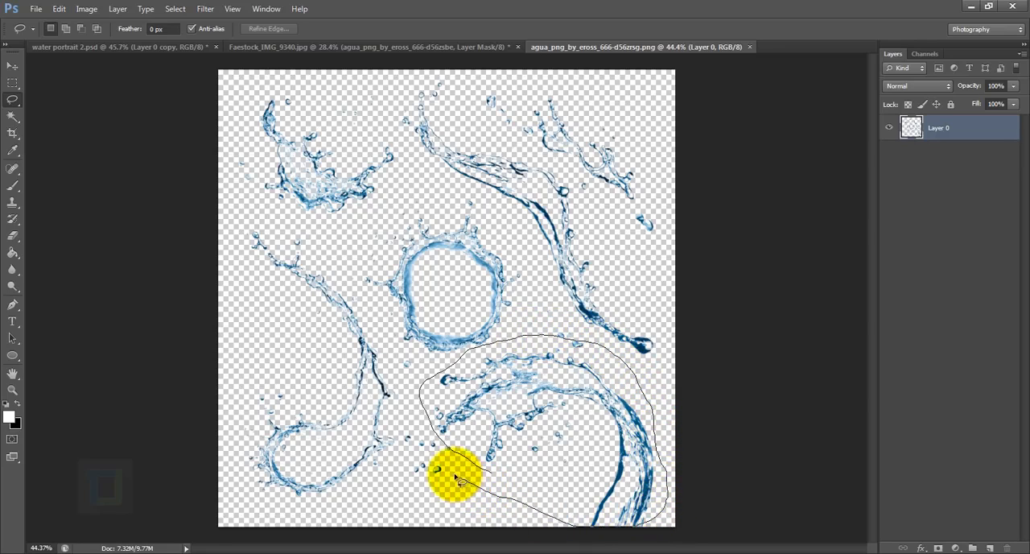
mouse_move(434, 464)
mouse_down()
mouse_move(420, 405)
mouse_move(439, 372)
mouse_up()
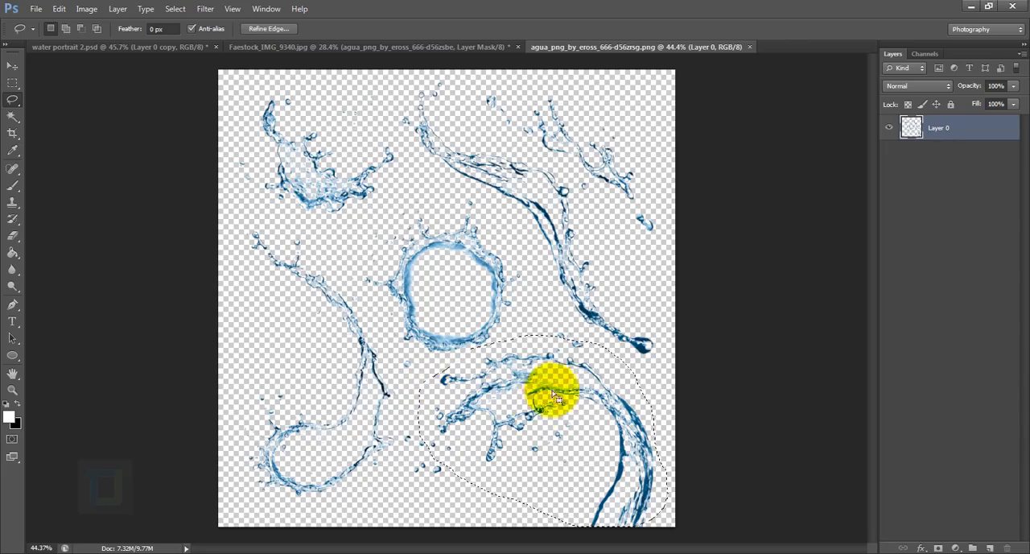
- Copy the selected curved splash and paste it as a new layer in the Faestock_IMG_9340.jpg portrait
scroll(541, 406, up, 3)
scroll(547, 419, down, 4)
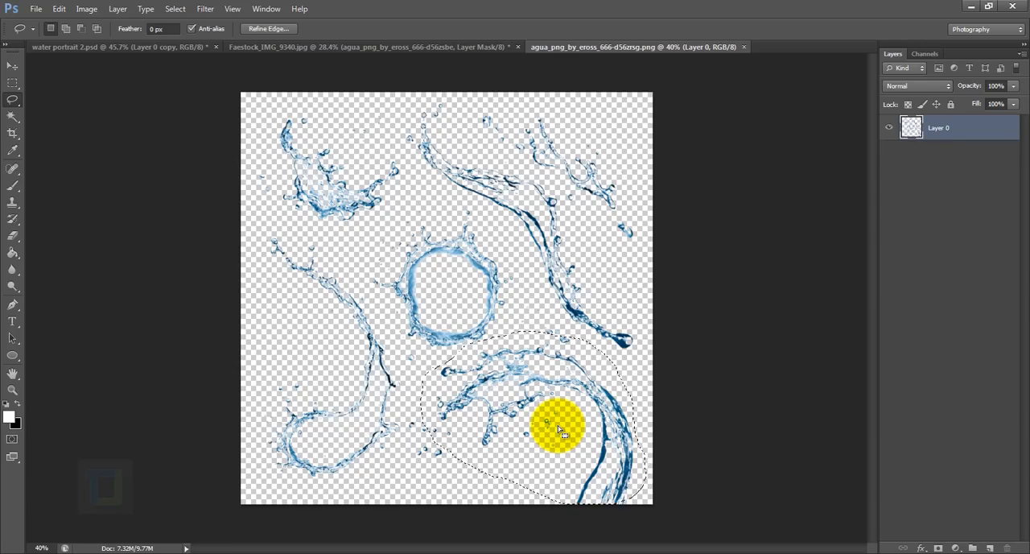
scroll(561, 431, up, 1)
key(ctrl+c)
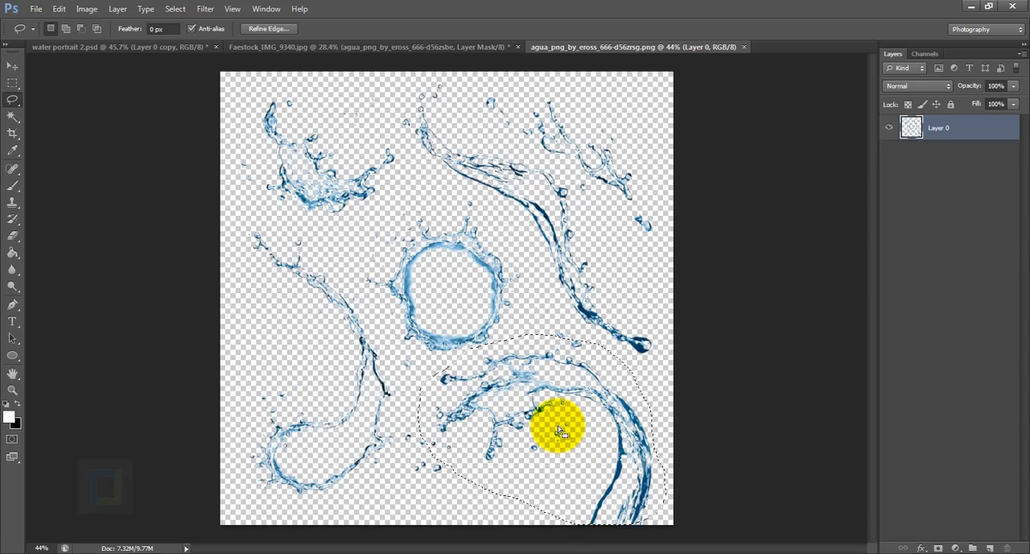
click(442, 48)
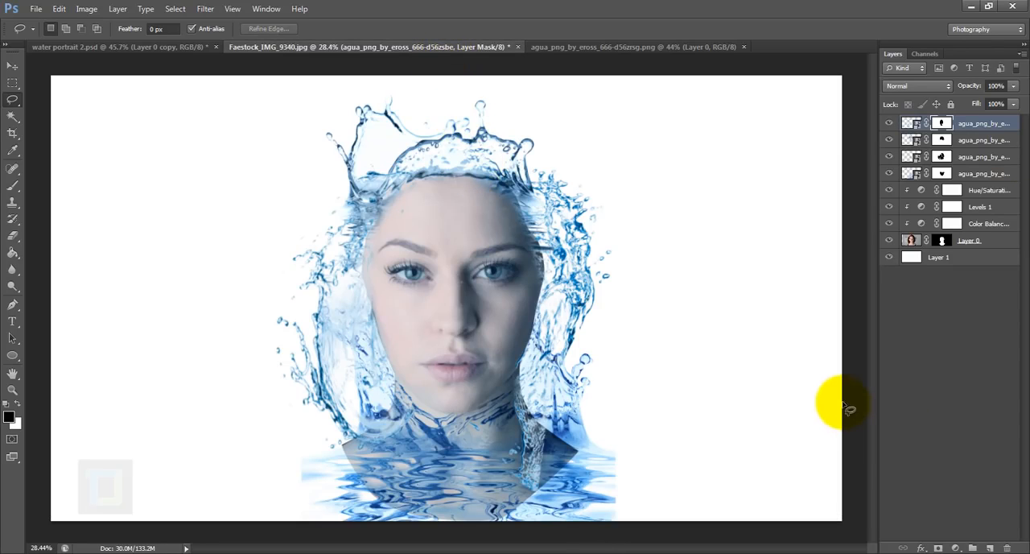
key(ctrl+v)
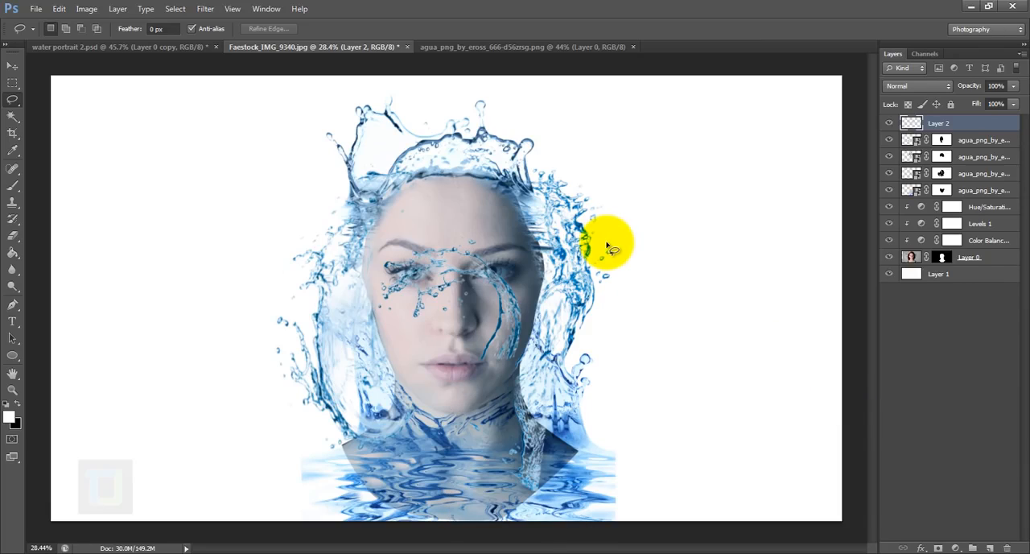
- Enlarge the pasted curved splash to about 175%, rotate it about 49° clockwise, and place it over the face's right side
key(ctrl+t)
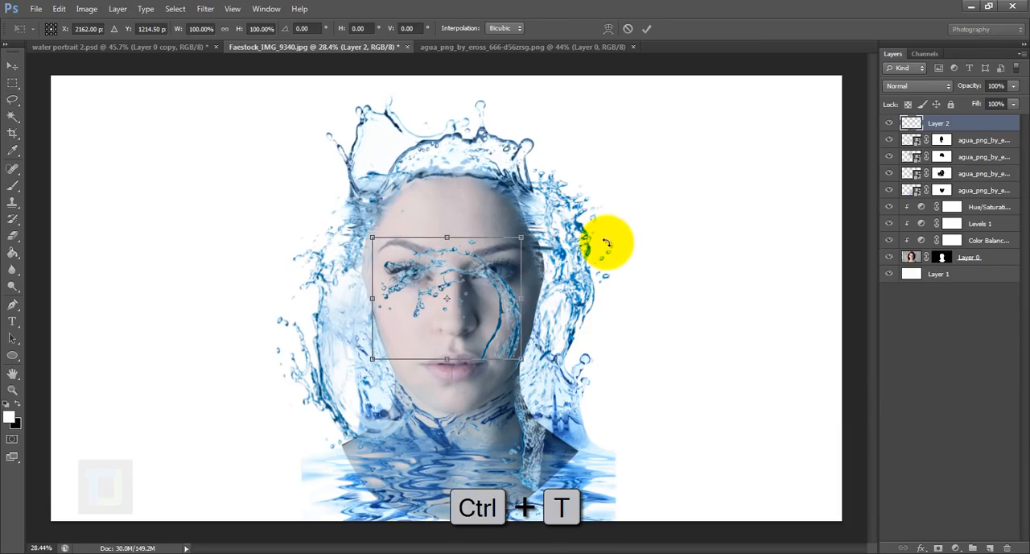
drag(521, 359, 632, 449)
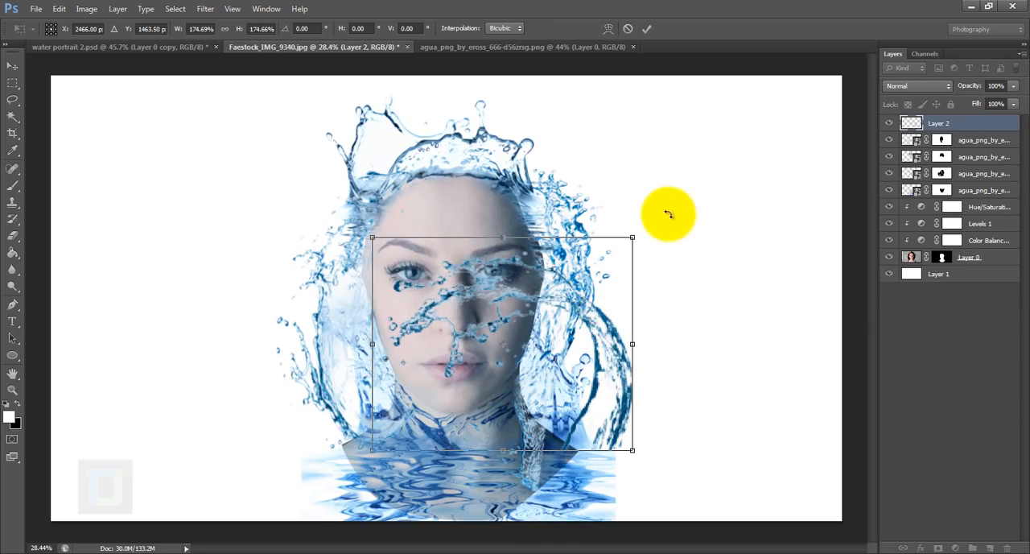
drag(668, 214, 726, 375)
drag(570, 354, 583, 327)
- Warp the curved splash so it bends around the right side of the head, and apply the transformation
right_click(557, 307)
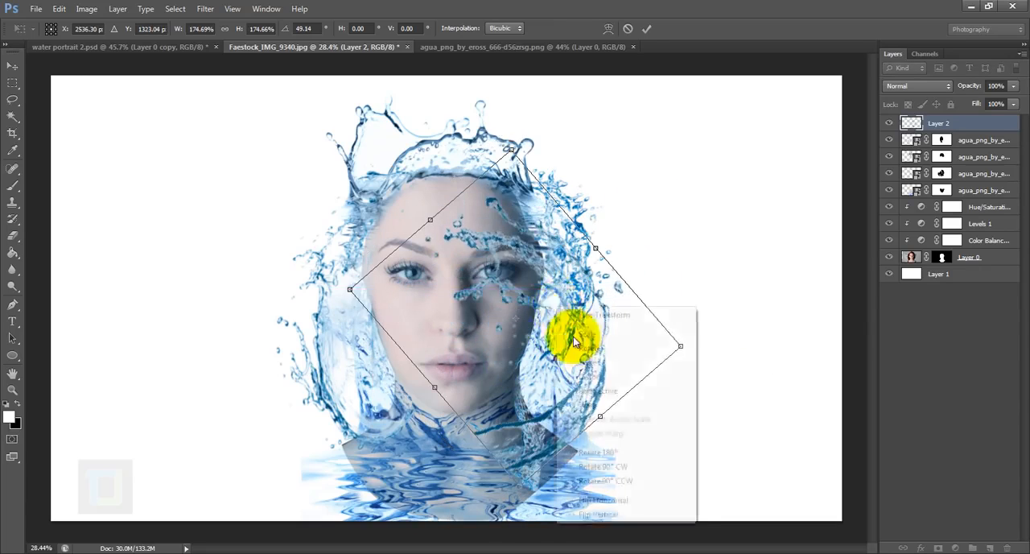
click(592, 405)
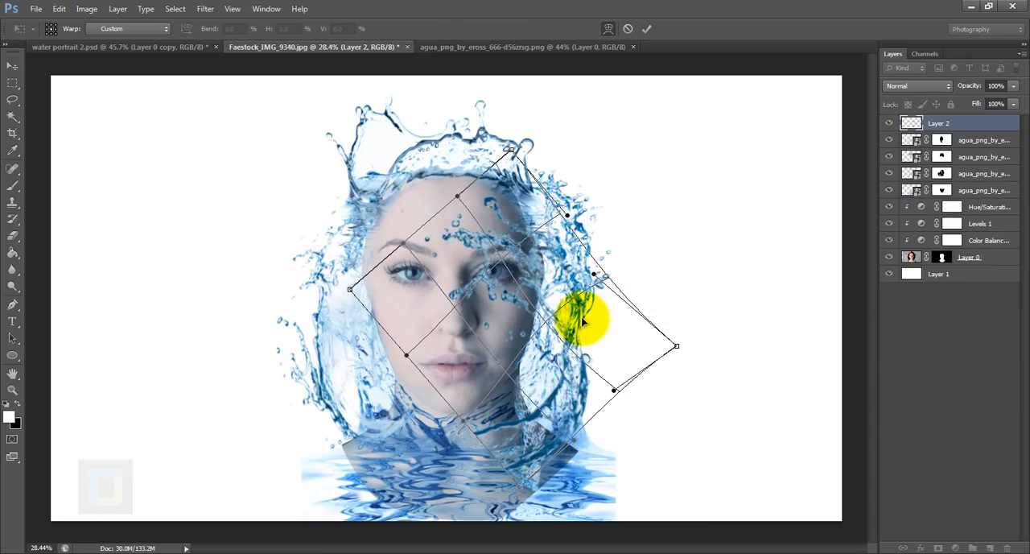
drag(581, 310, 579, 271)
drag(480, 432, 523, 418)
drag(578, 216, 603, 190)
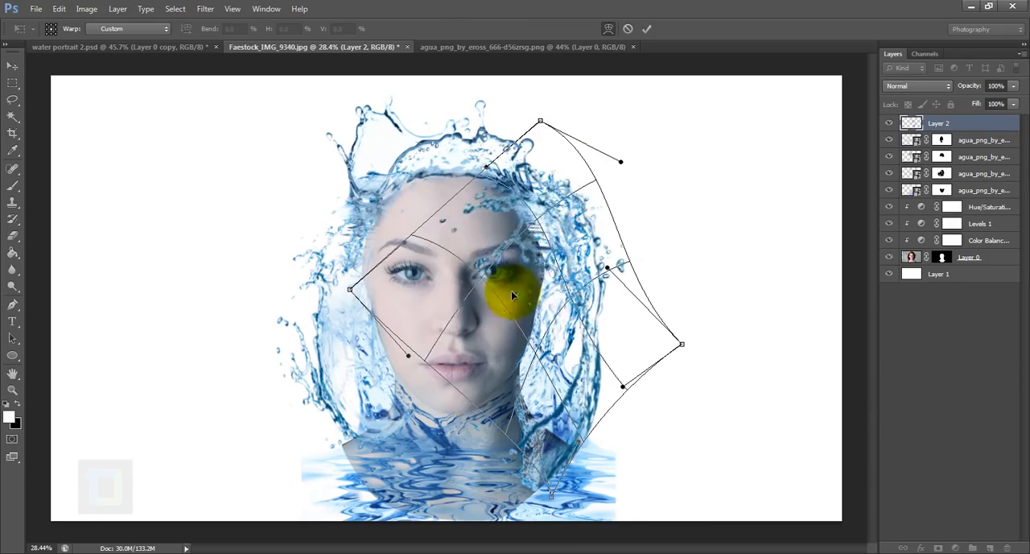
drag(513, 294, 492, 245)
drag(569, 154, 551, 145)
key(Return)
- Add a layer mask to Layer 2 and paint out its dark water stream over the right shoulder
scroll(552, 346, up, 3)
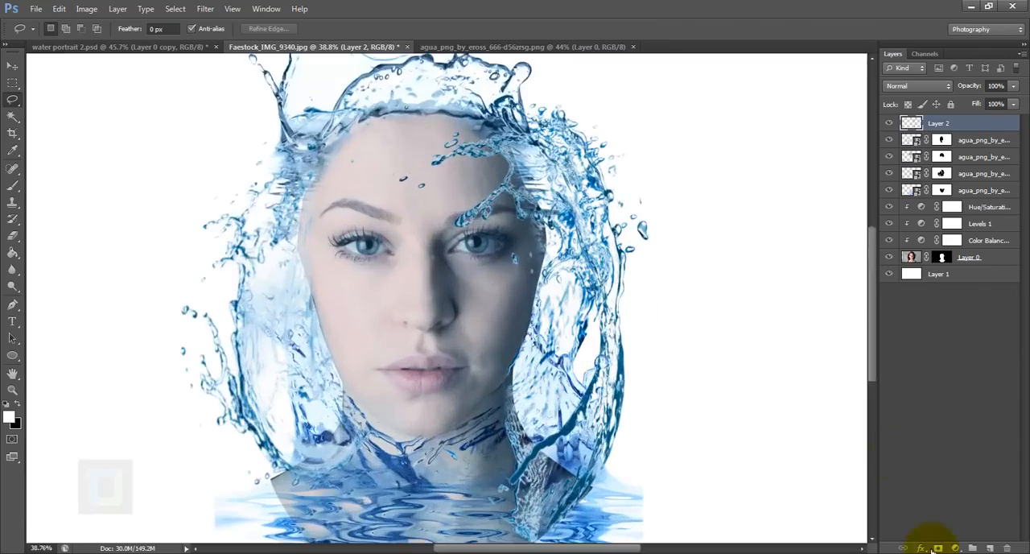
click(938, 548)
key(b)
drag(527, 424, 554, 457)
scroll(635, 273, down, 4)
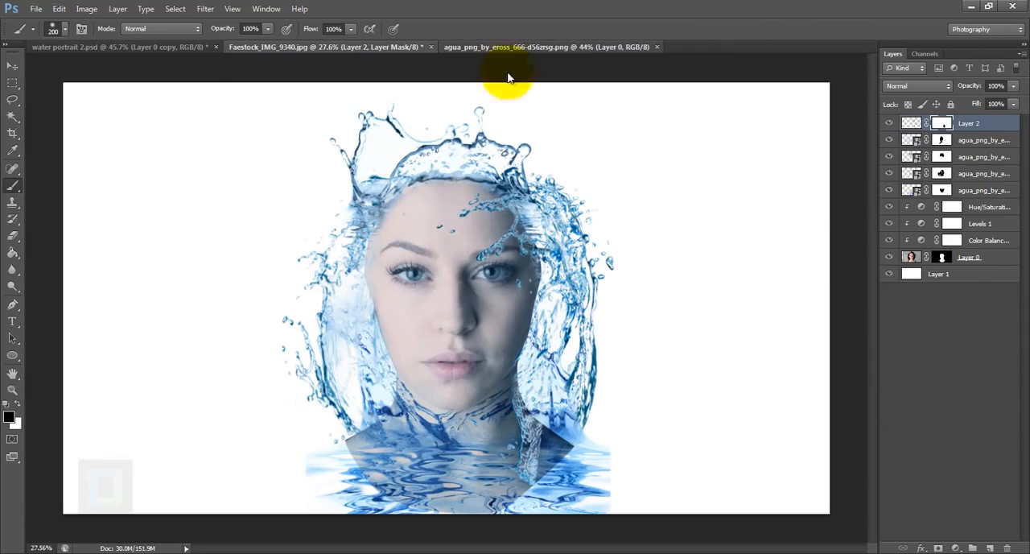
- Lasso the long diagonal stream at the upper right of the agua_png_by_eross_666-d56zrsg.png sheet and copy it for the portrait
click(508, 46)
key(x)
click(14, 101)
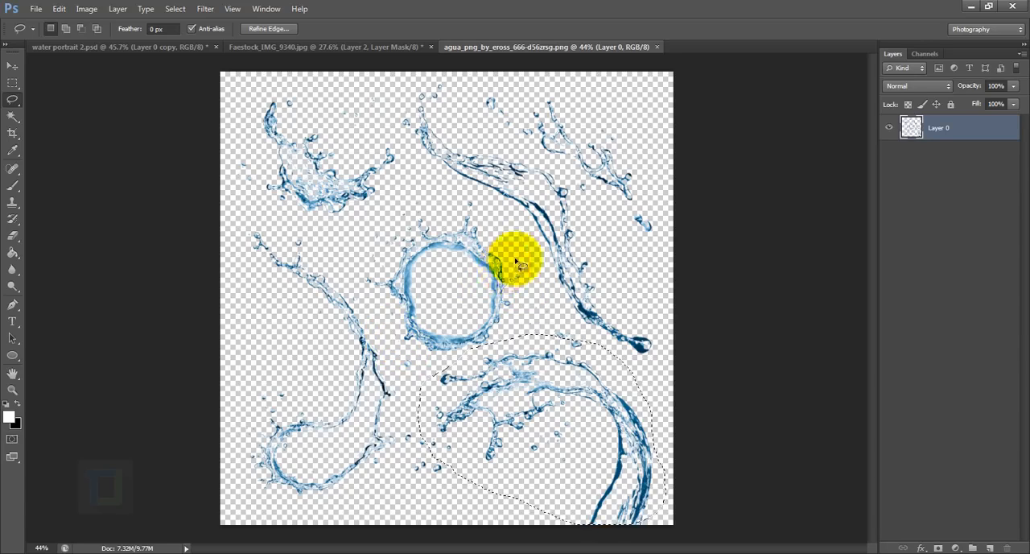
drag(392, 115, 506, 218)
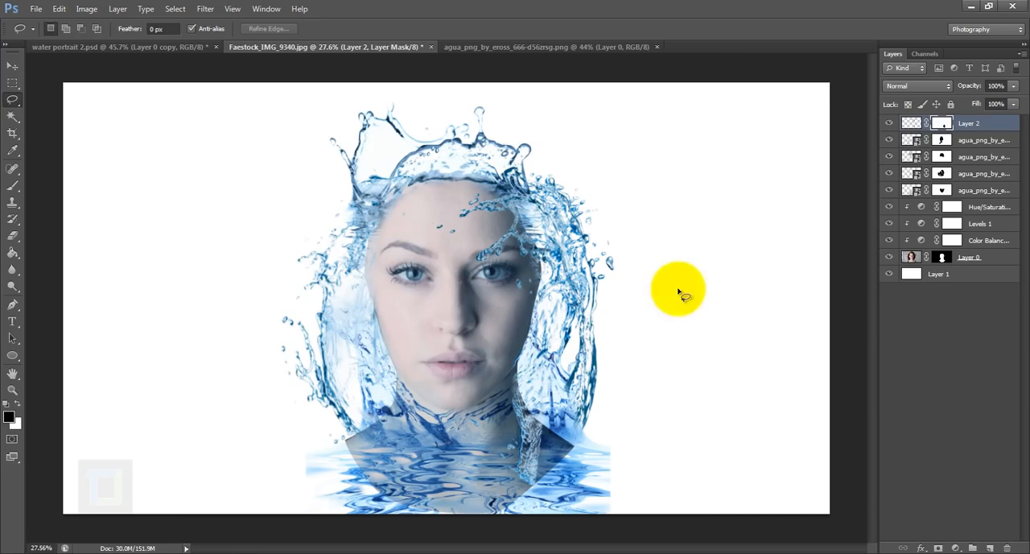
- Scale the long stream to about 126%, rotate it about 44°, and fit it along the left side of the face
key(ctrl+t)
drag(229, 226, 315, 190)
drag(315, 199, 329, 134)
drag(348, 309, 370, 344)
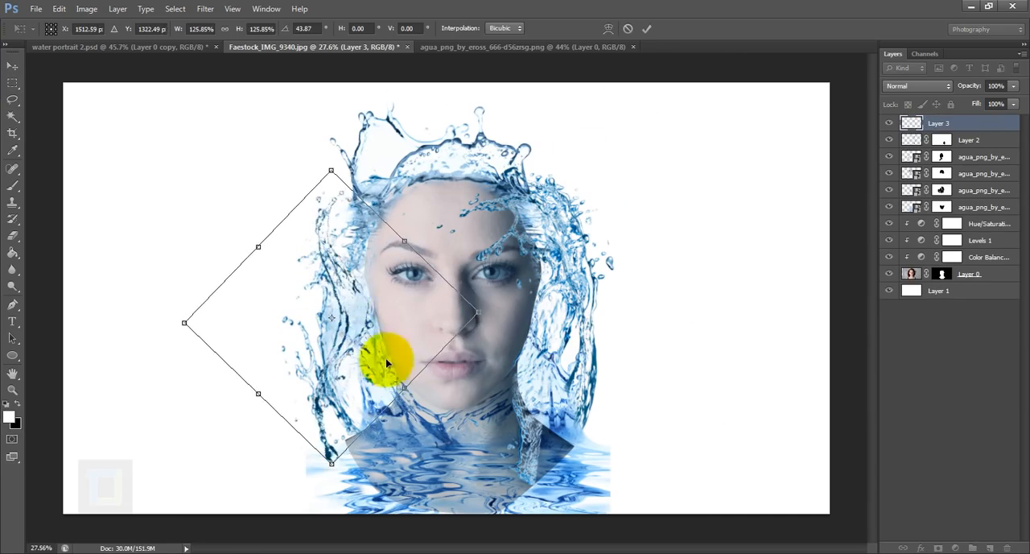
drag(438, 402, 449, 385)
drag(396, 305, 406, 308)
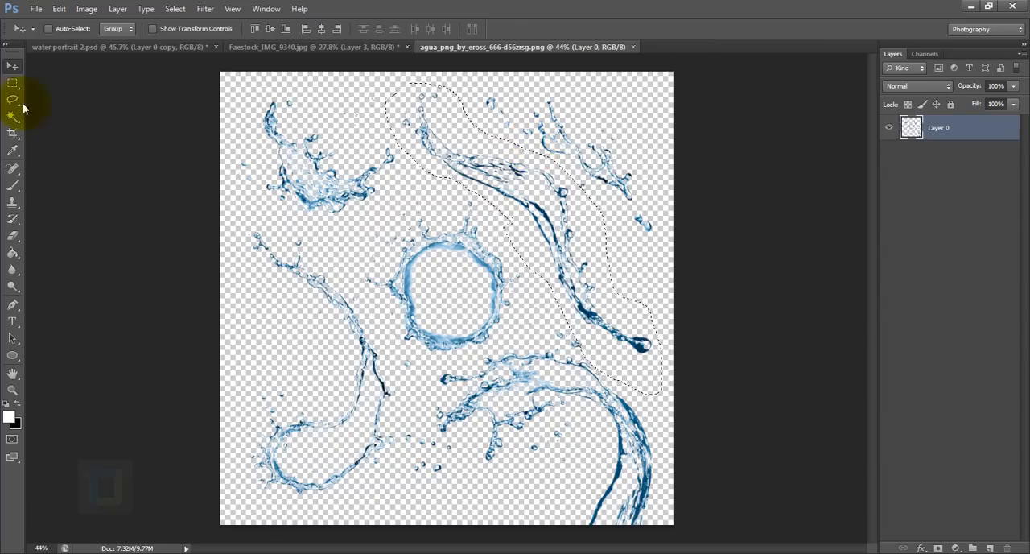
- Add the looping splash from the sheet's lower left over the top of the head and mask its excess water
click(12, 99)
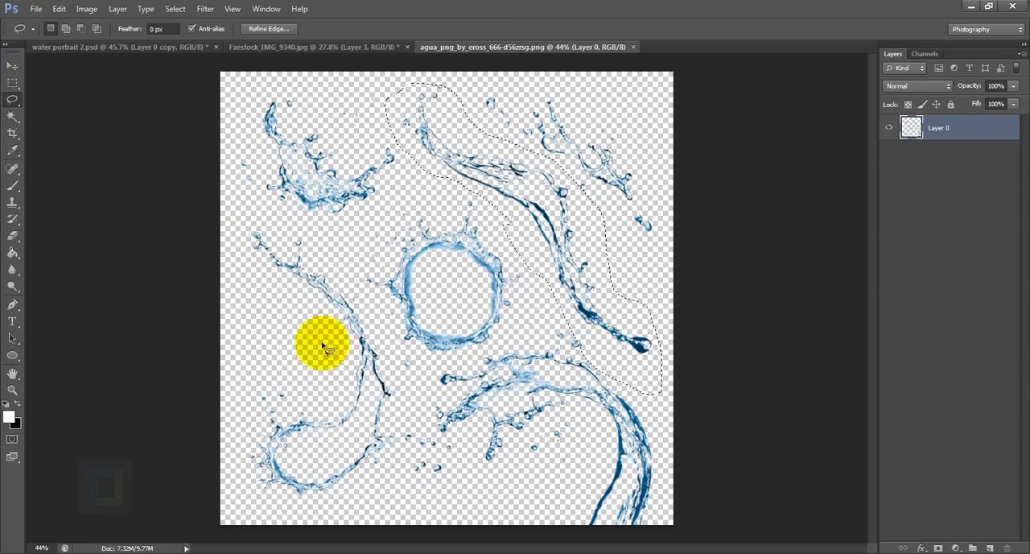
drag(322, 345, 326, 364)
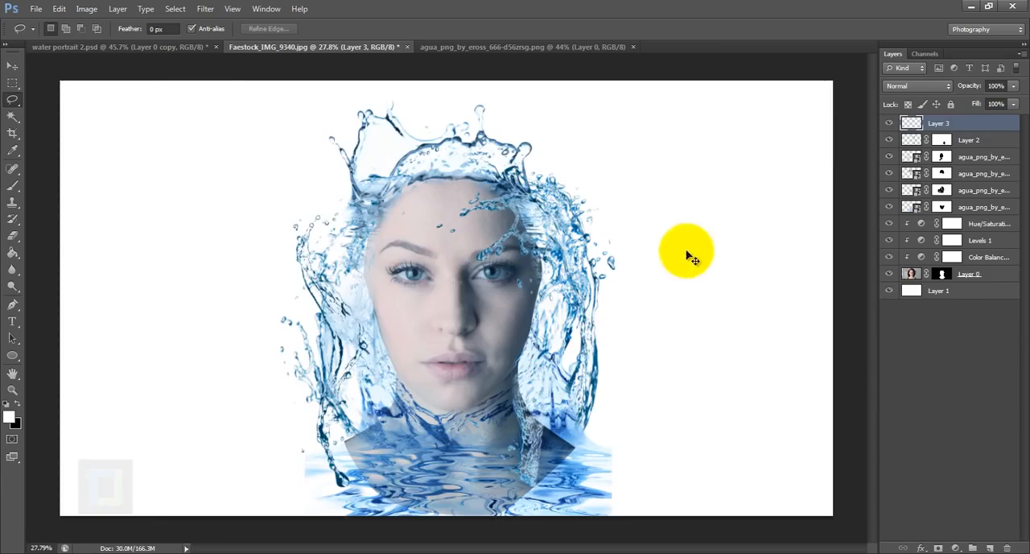
key(ctrl+minus)
key(ctrl+t)
mouse_move(471, 328)
mouse_down()
mouse_move(402, 219)
mouse_move(517, 184)
mouse_up()
click(646, 28)
scroll(472, 156, up, 3)
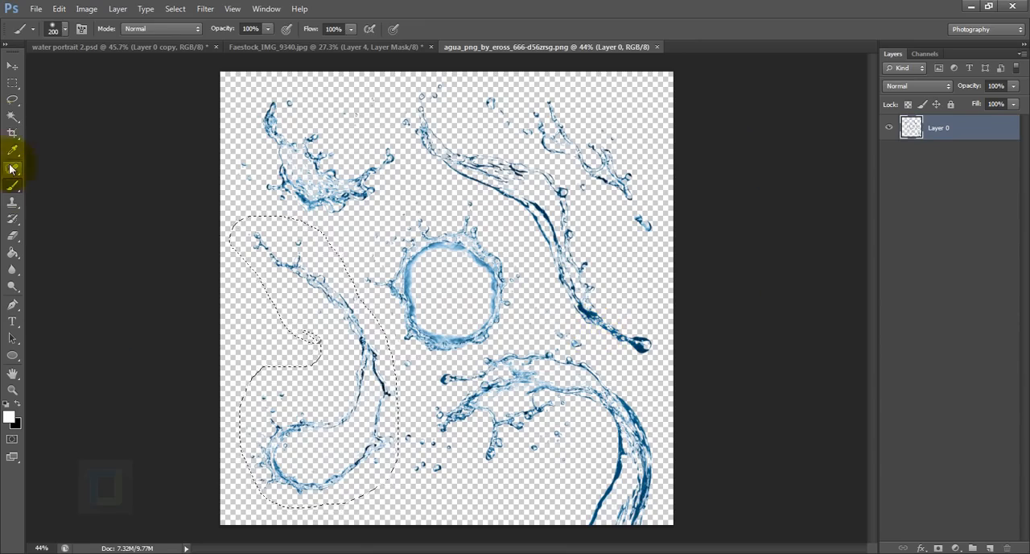
- Fit the ring splash around the head's upper right, and the small droplet spray at about 112% and 82° beside the right cheek
mouse_move(386, 322)
mouse_down()
mouse_move(430, 202)
mouse_move(388, 322)
mouse_up()
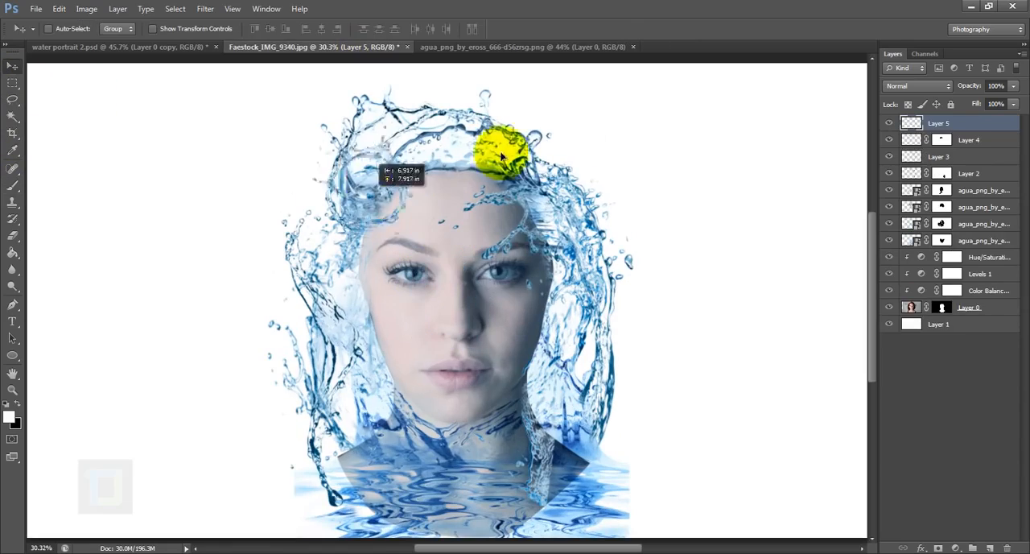
key(ctrl+t)
drag(418, 292, 552, 230)
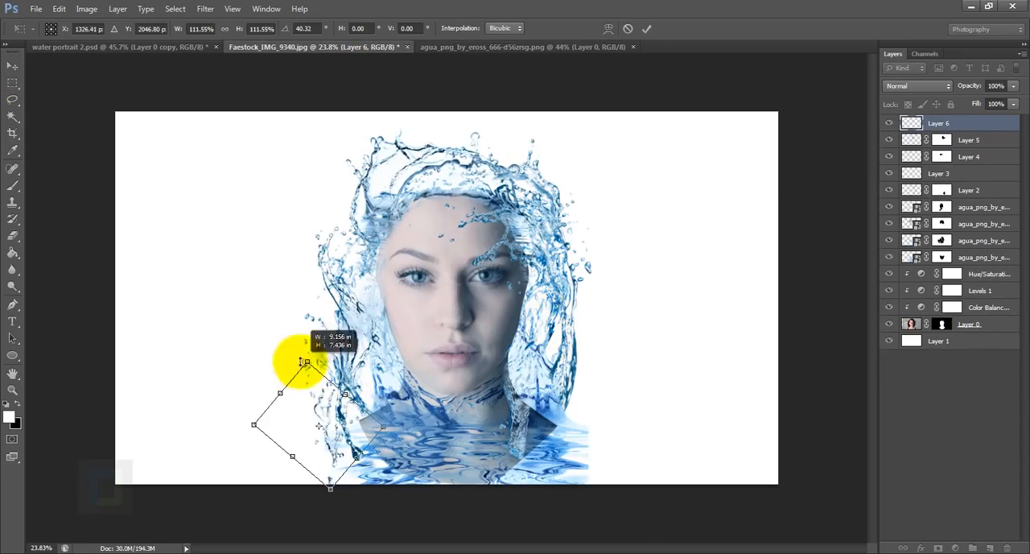
drag(334, 428, 366, 202)
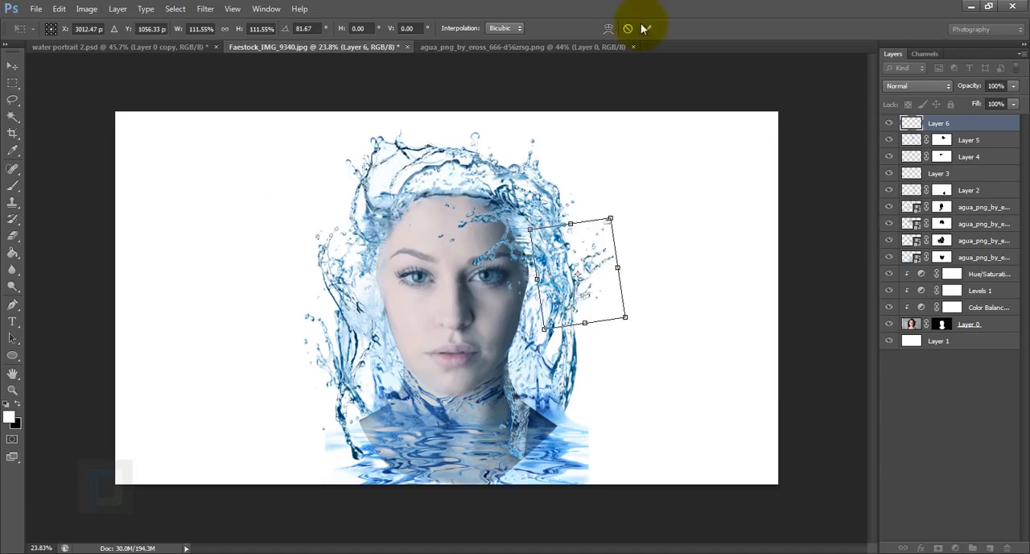
- Lasso the crown-like splash at the sheet's upper left and bring it into the portrait as a new layer
click(444, 46)
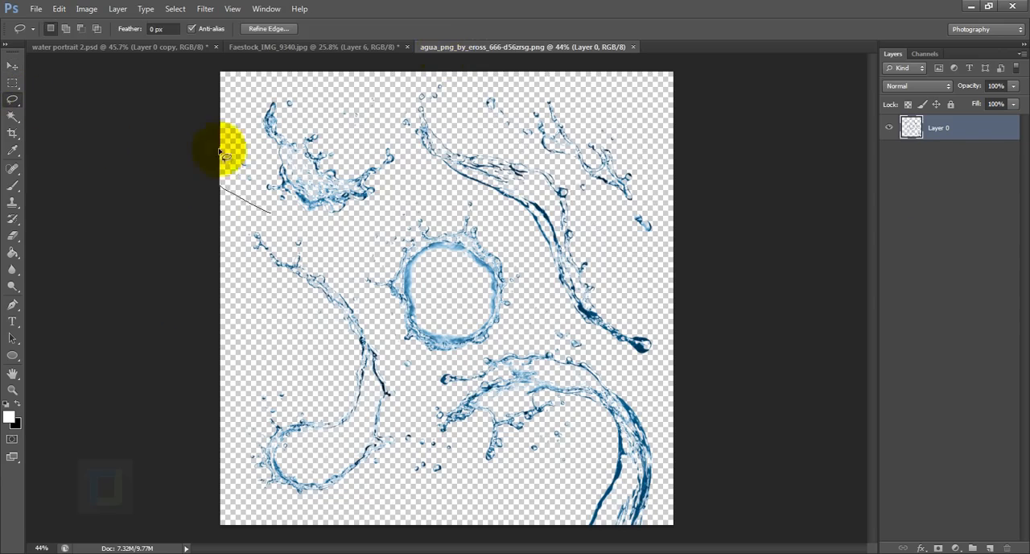
drag(219, 153, 288, 202)
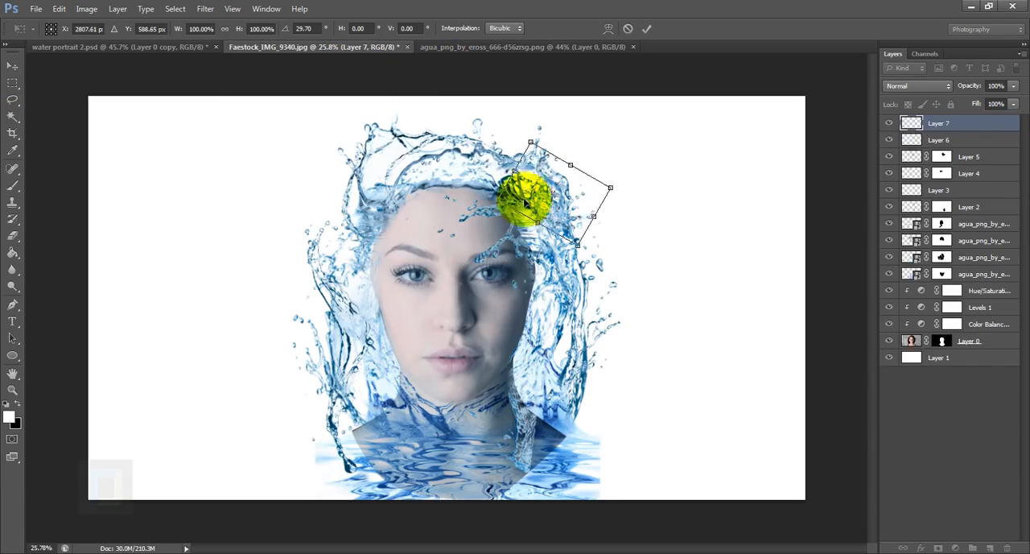
drag(524, 203, 340, 260)
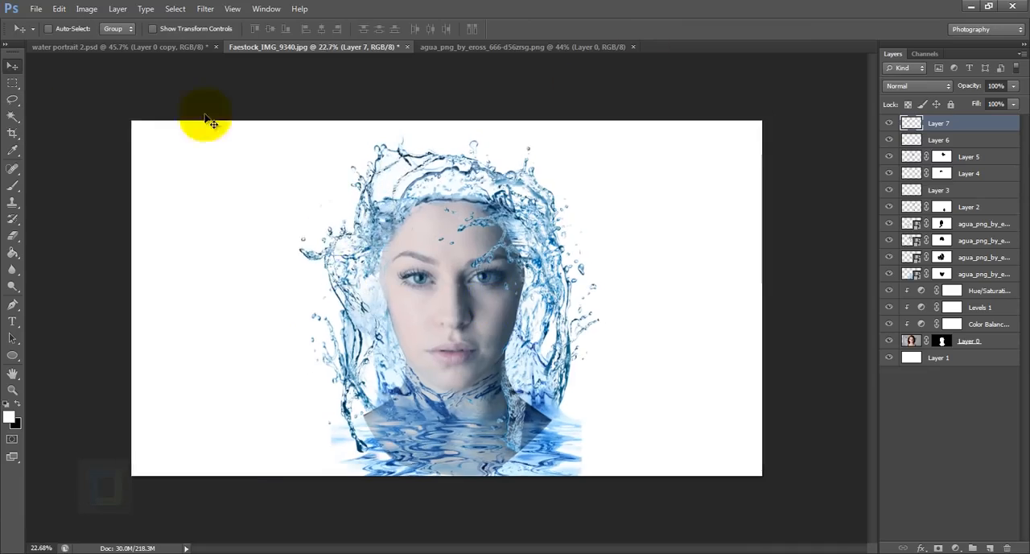
- Move the new crown-like splash to the top of the head and transform it to follow the water there
scroll(434, 161, up, 1)
drag(450, 153, 461, 161)
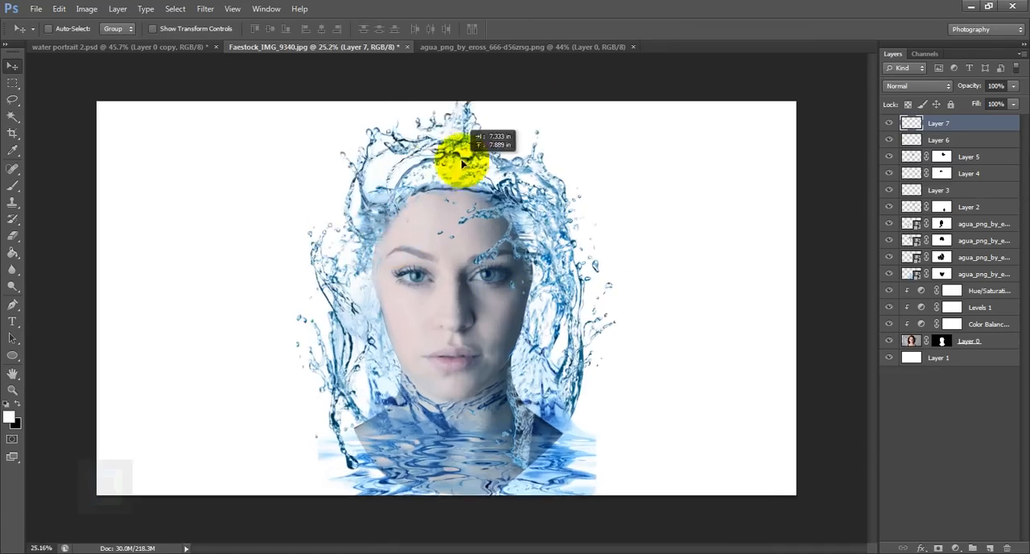
scroll(418, 181, down, 2)
drag(406, 187, 405, 199)
key(ctrl+t)
drag(557, 205, 576, 154)
key(Return)
- Reposition the Layer 7 splash at the upper-left edge of the head and check the whole composition
drag(438, 173, 386, 214)
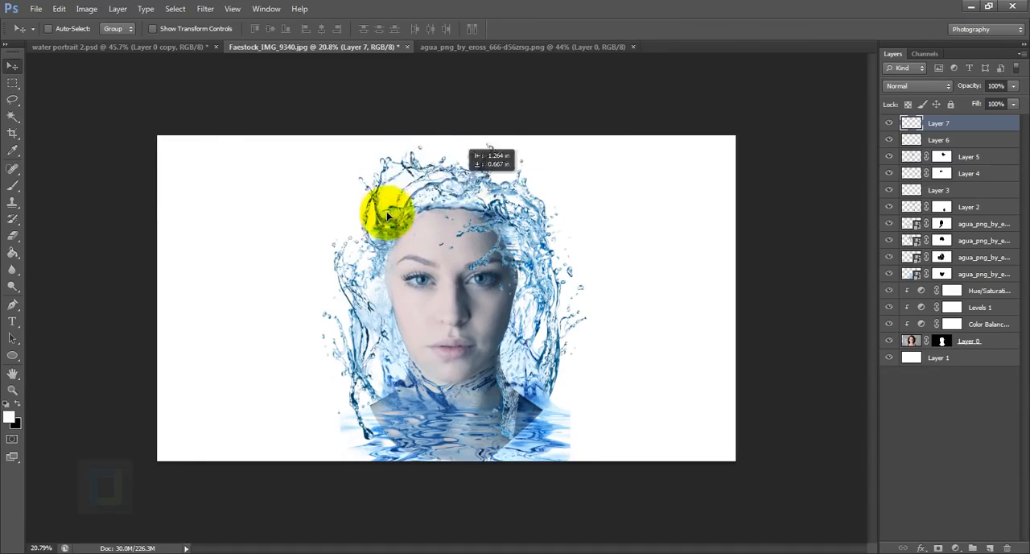
scroll(453, 197, down, 1)
scroll(453, 174, up, 2)
scroll(441, 215, up, 5)
scroll(446, 219, down, 2)
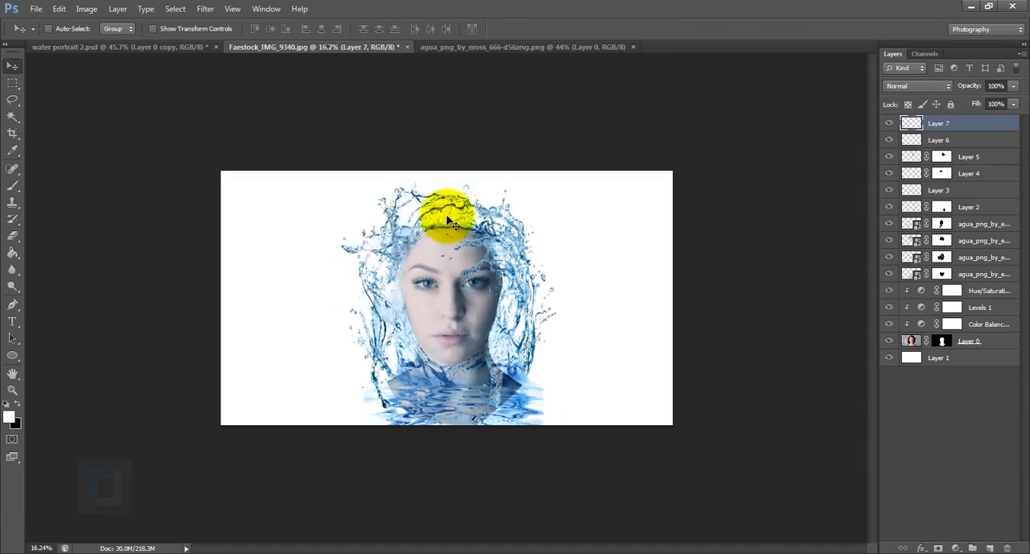
scroll(626, 258, up, 5)
scroll(318, 255, down, 3)
scroll(583, 257, up, 2)
scroll(638, 256, down, 6)
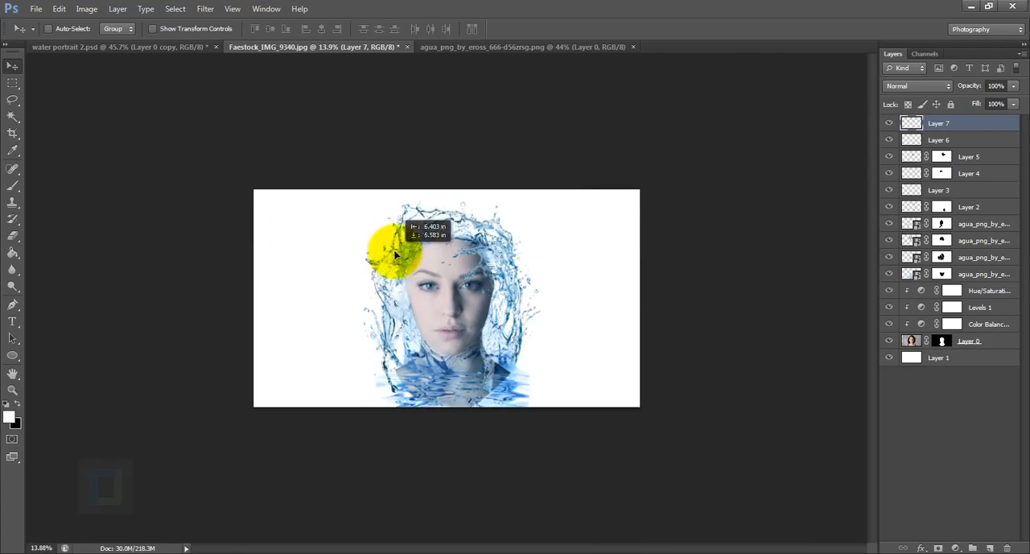
scroll(379, 230, up, 2)
scroll(395, 292, down, 1)
scroll(601, 240, up, 4)
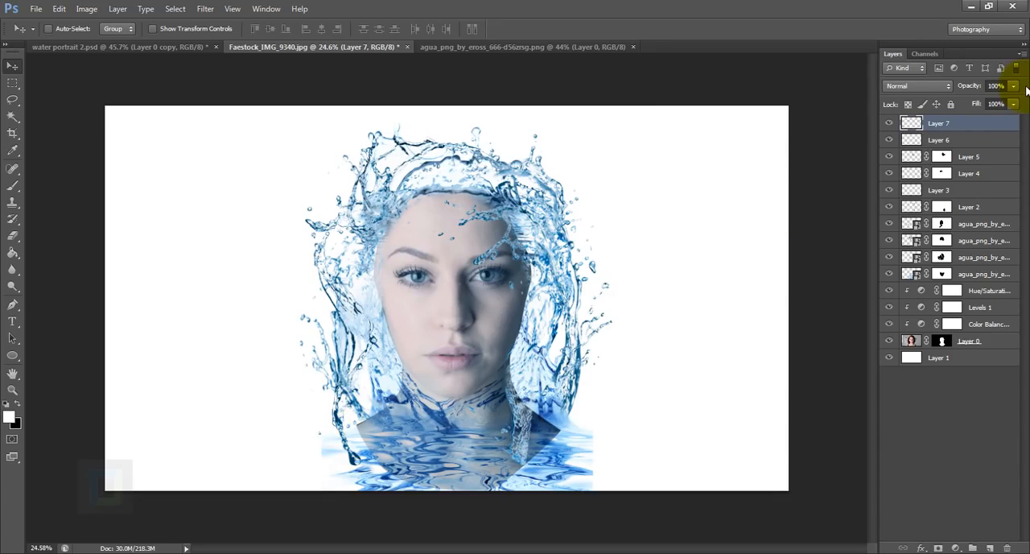
- Target Layer 0's mask with a soft black brush at 500 px size and 0% hardness
click(972, 341)
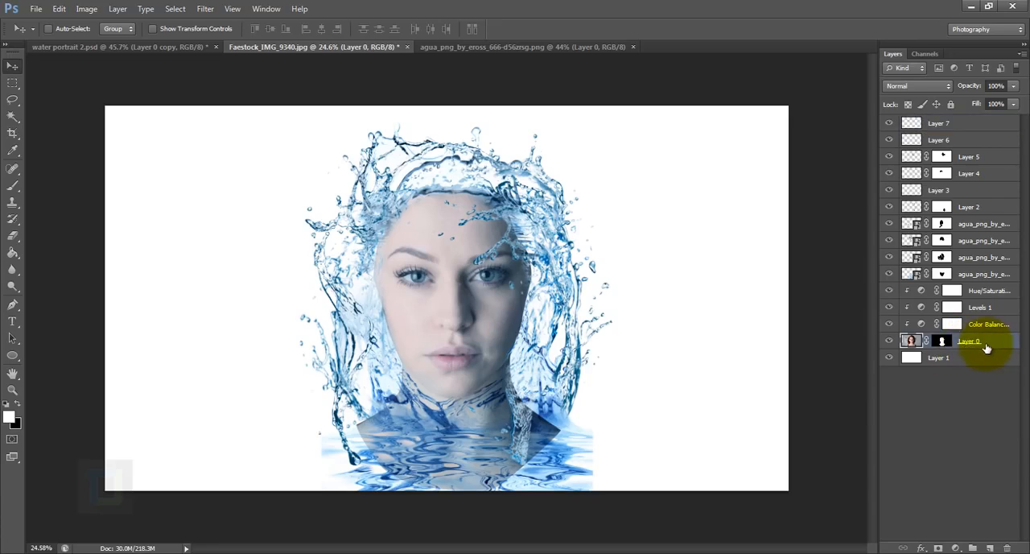
click(12, 185)
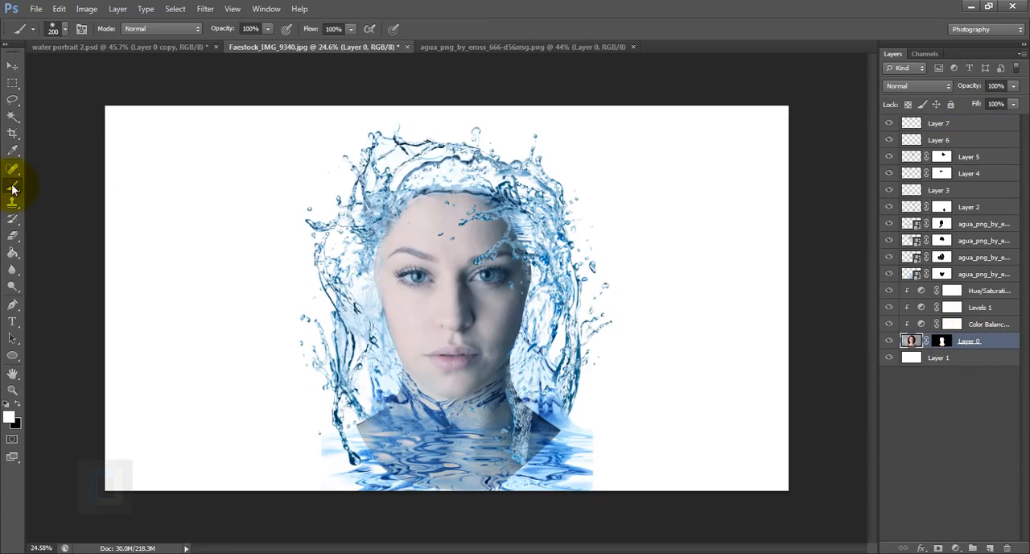
click(9, 403)
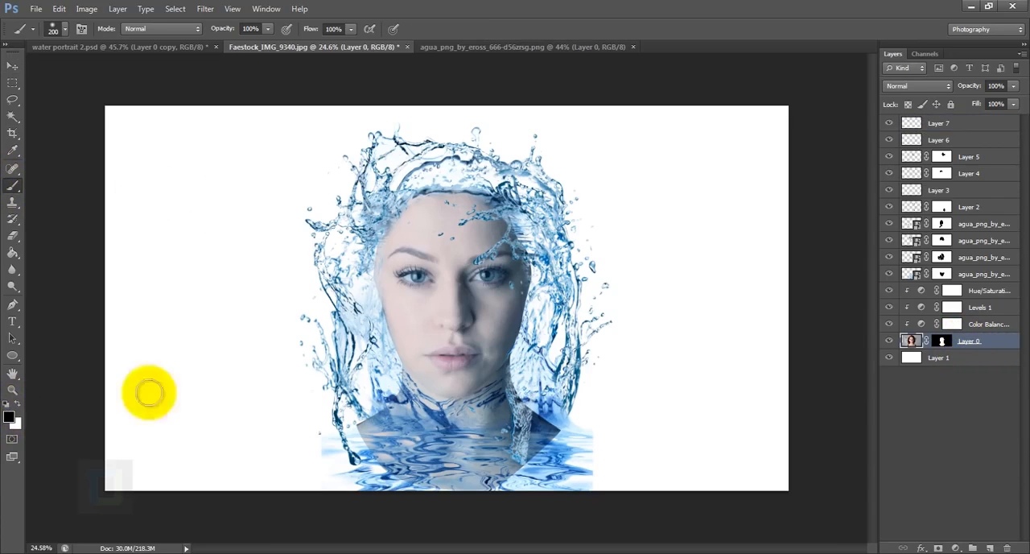
click(942, 341)
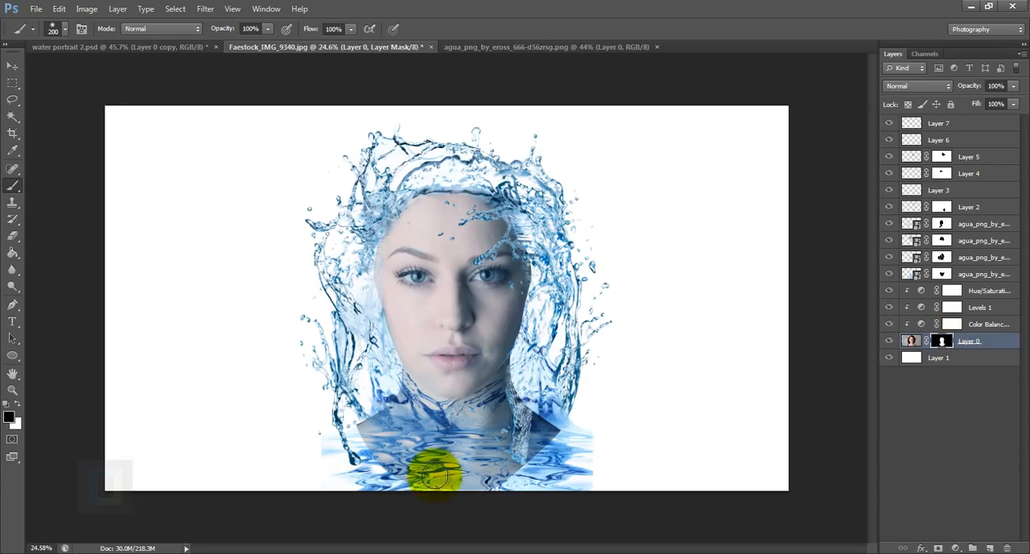
scroll(439, 472, up, 1)
key(])
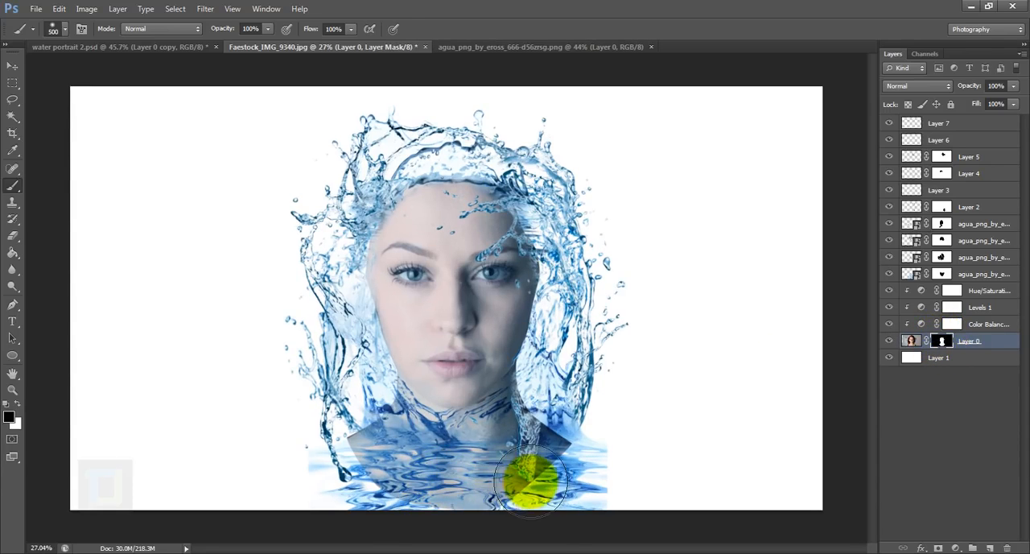
key(])
key(])
key(])
right_click(553, 459)
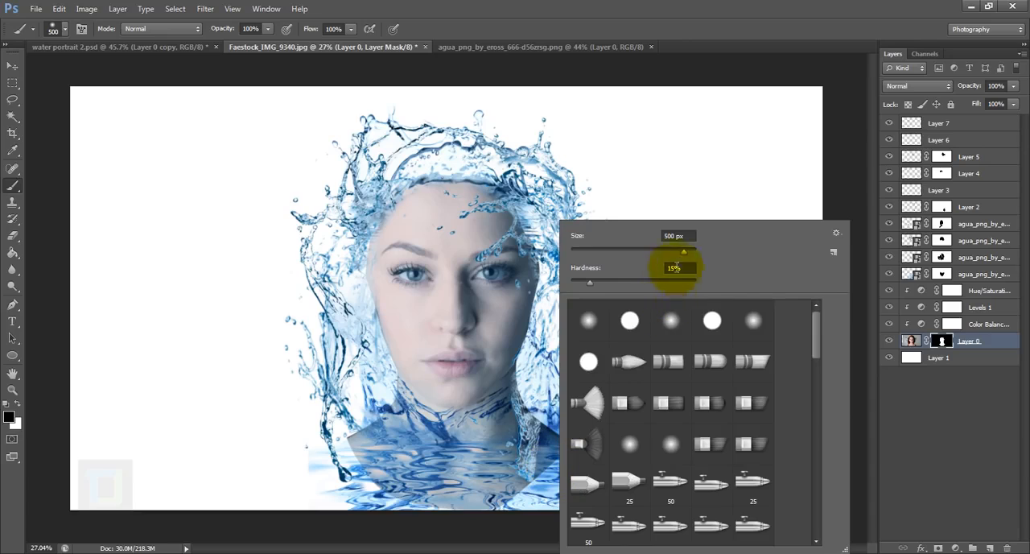
click(587, 283)
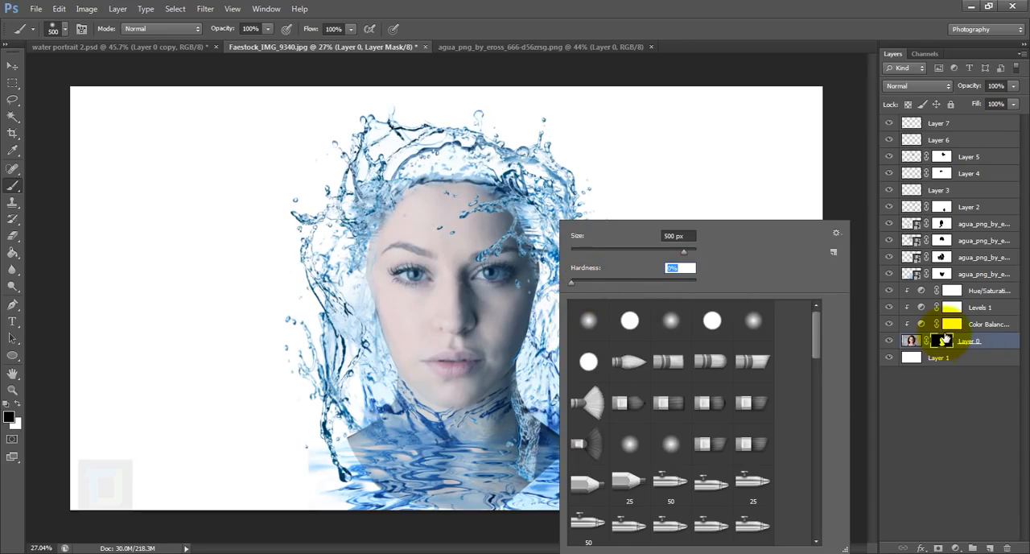
click(911, 340)
key(])
key(])
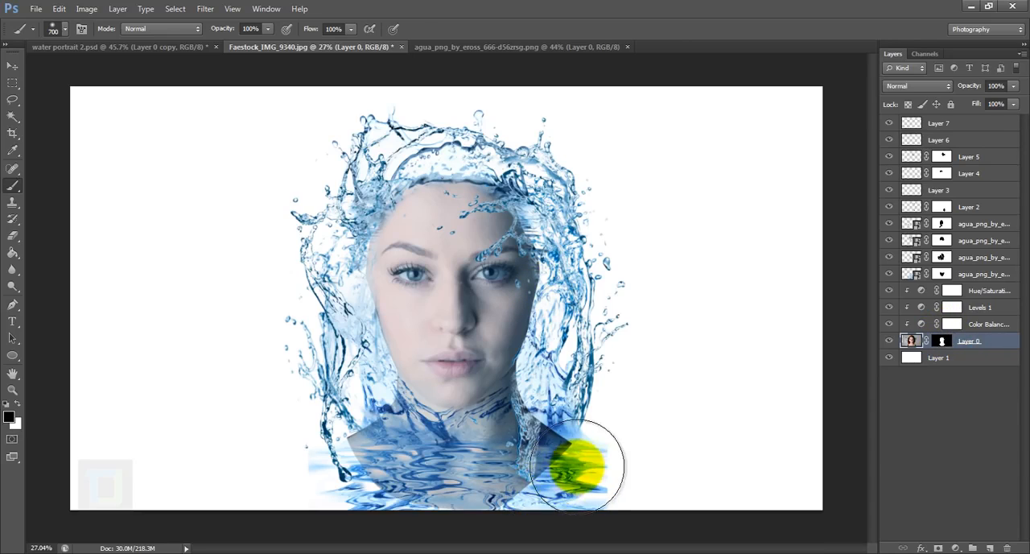
drag(570, 467, 582, 481)
key(ctrl+z)
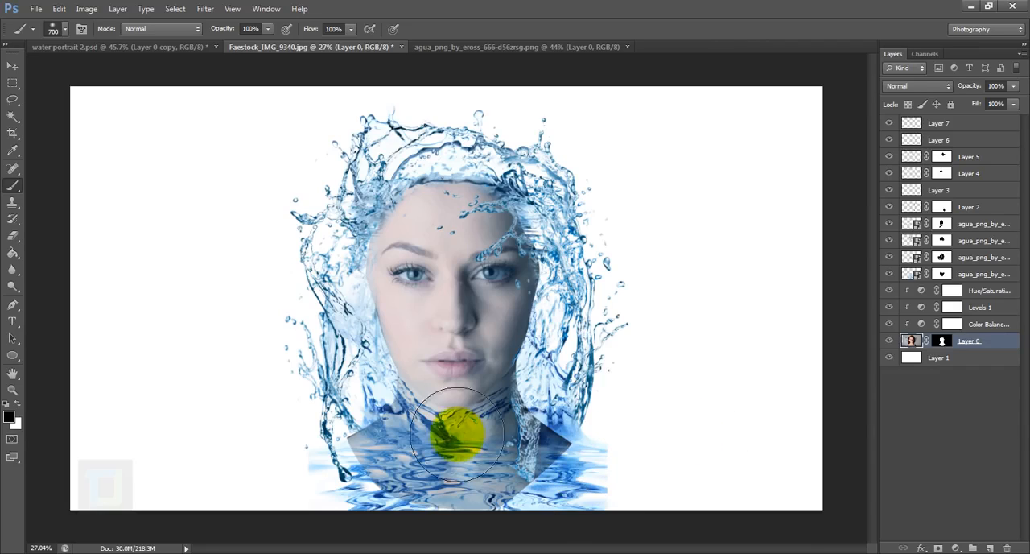
- Paint black on Layer 0's mask to hide the angular shoulder edges below the neck and blend them into the water
click(946, 341)
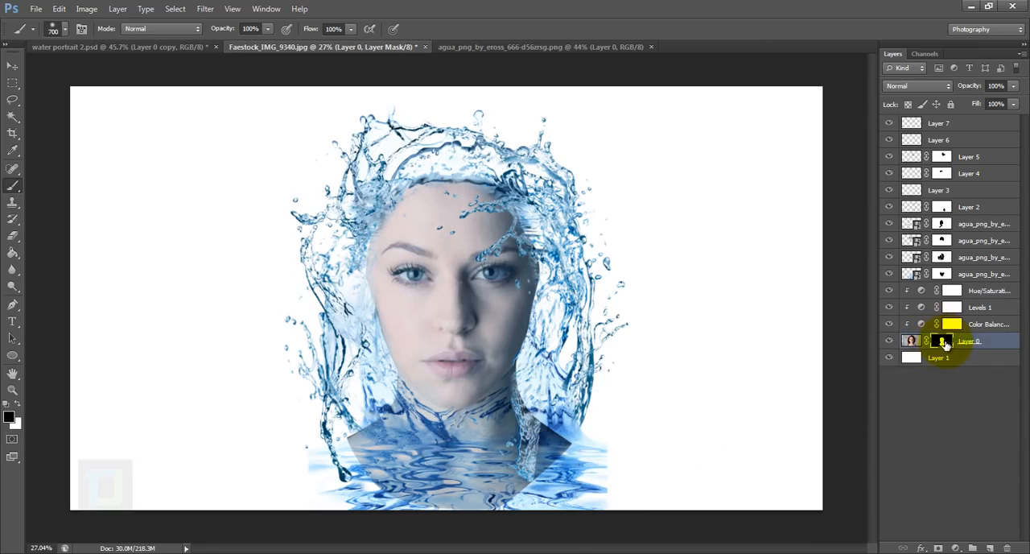
mouse_move(555, 450)
mouse_down()
mouse_move(597, 446)
mouse_move(604, 458)
mouse_move(591, 489)
mouse_move(556, 499)
mouse_move(556, 509)
mouse_move(586, 489)
mouse_move(590, 497)
mouse_move(611, 459)
mouse_move(352, 498)
mouse_move(412, 519)
mouse_move(374, 522)
mouse_move(338, 505)
mouse_move(333, 488)
mouse_move(345, 492)
mouse_move(300, 474)
mouse_move(318, 476)
mouse_move(317, 466)
mouse_move(361, 519)
mouse_move(505, 521)
mouse_move(427, 530)
mouse_move(477, 549)
mouse_up()
scroll(309, 248, up, 10)
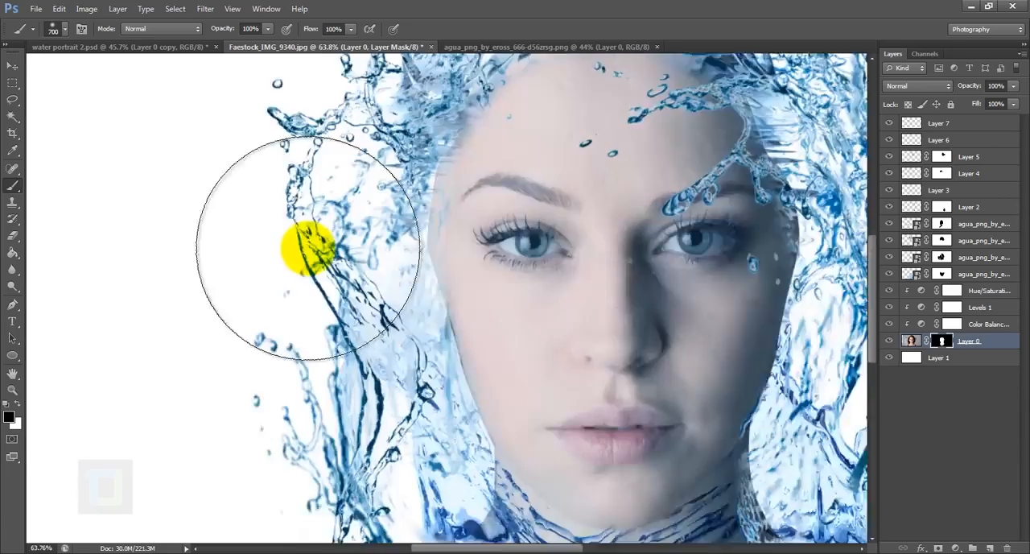
- Reduce the brush to 90 px, make white the painting colour and check the portrait's masked edges
key([)
key([)
key([)
key([)
scroll(552, 282, down, 10)
scroll(418, 298, up, 10)
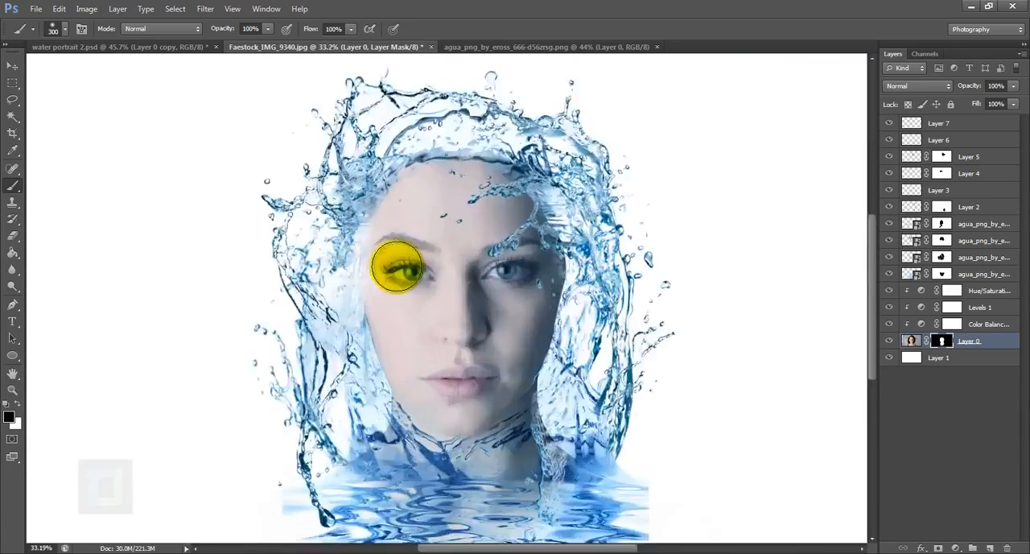
key([)
key([)
key([)
key([)
key([)
key([)
key([)
key(x)
key(ctrl+0)
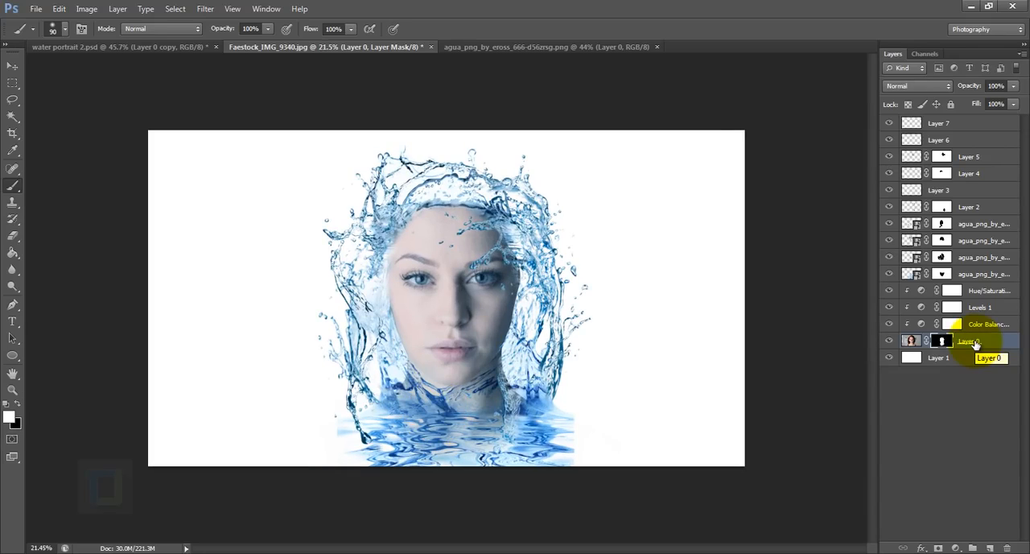
- Add a Curves adjustment above Layer 7 with an RGB S-curve through input 66, output 60 and input 171, output 189
click(960, 126)
key(x)
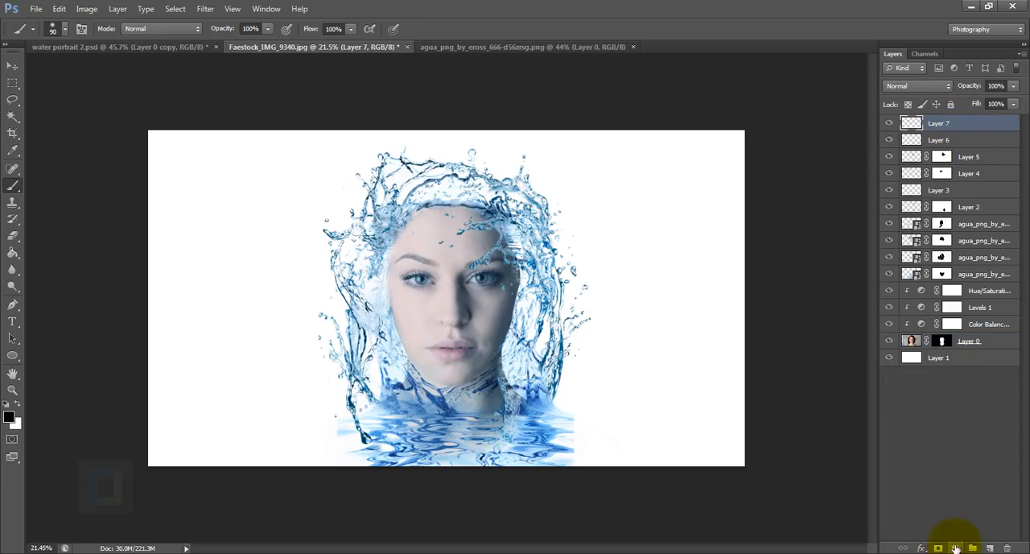
click(956, 548)
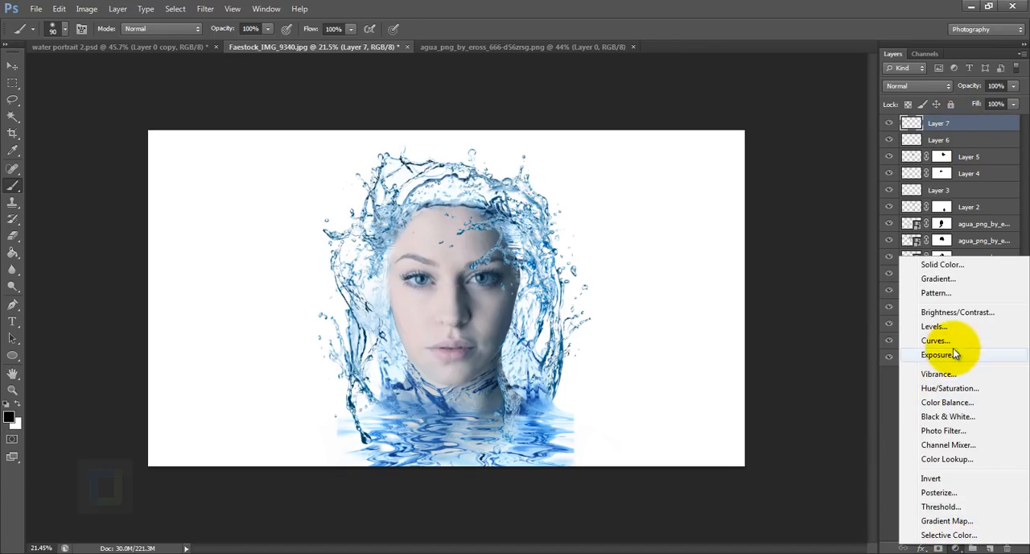
click(943, 341)
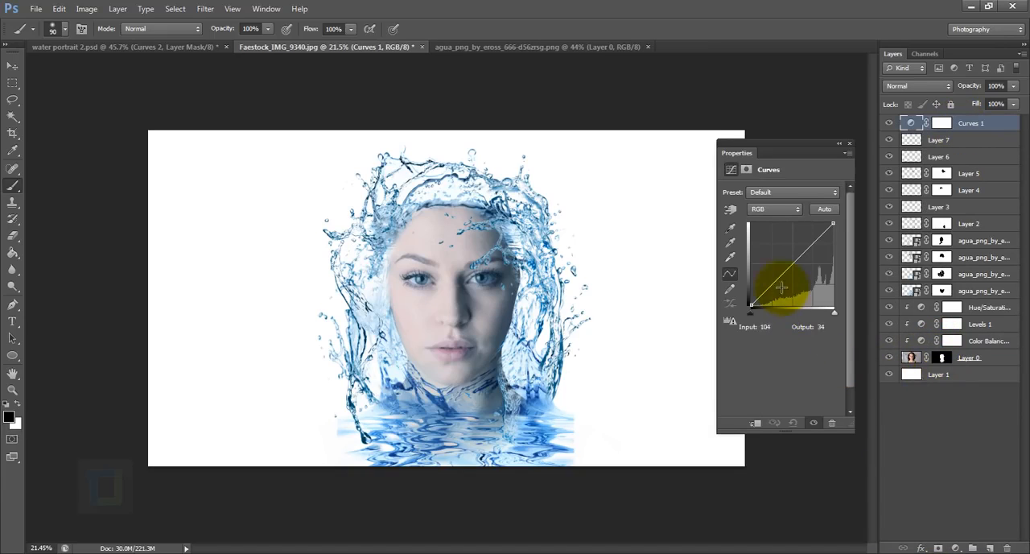
click(772, 284)
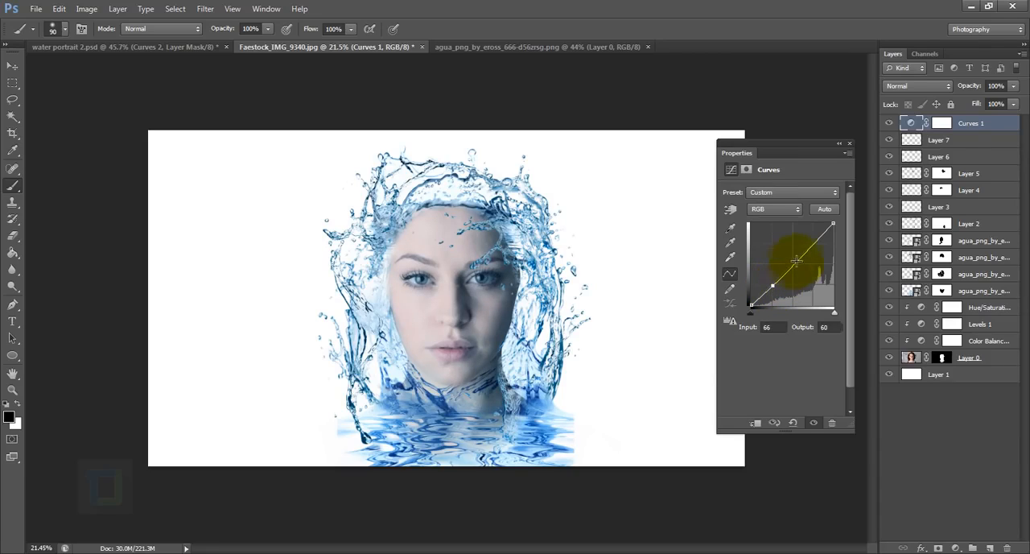
drag(814, 242, 807, 242)
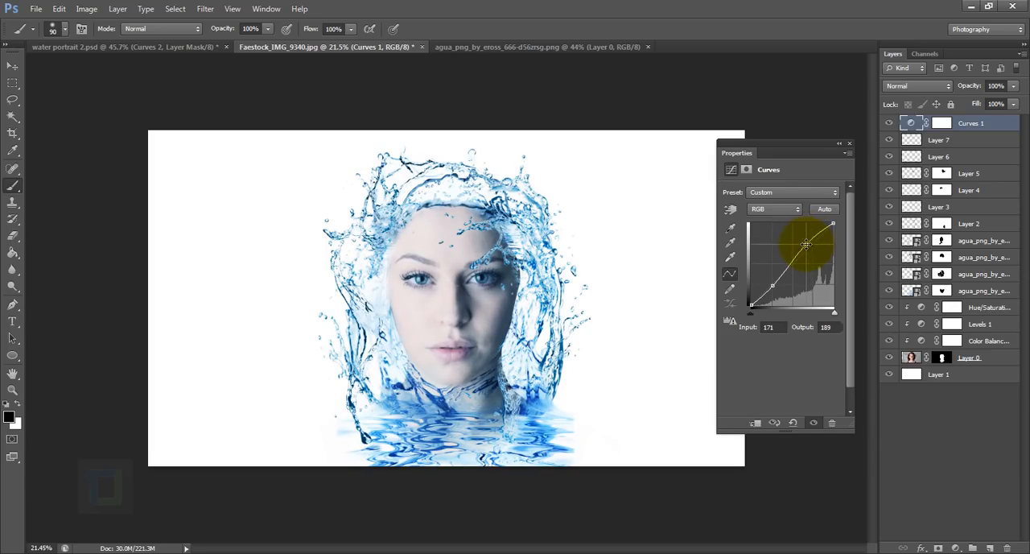
- In the Curves adjustment's Red channel, lower the highlight endpoint to output 223 and raise the shadow endpoint slightly
click(770, 211)
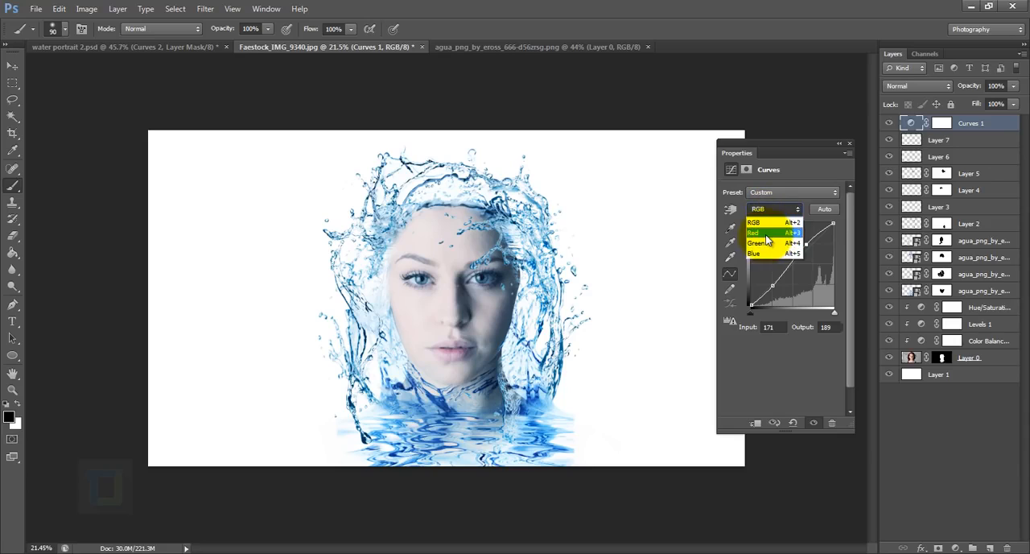
click(767, 234)
mouse_move(834, 226)
mouse_down()
mouse_move(834, 240)
mouse_move(840, 234)
mouse_up()
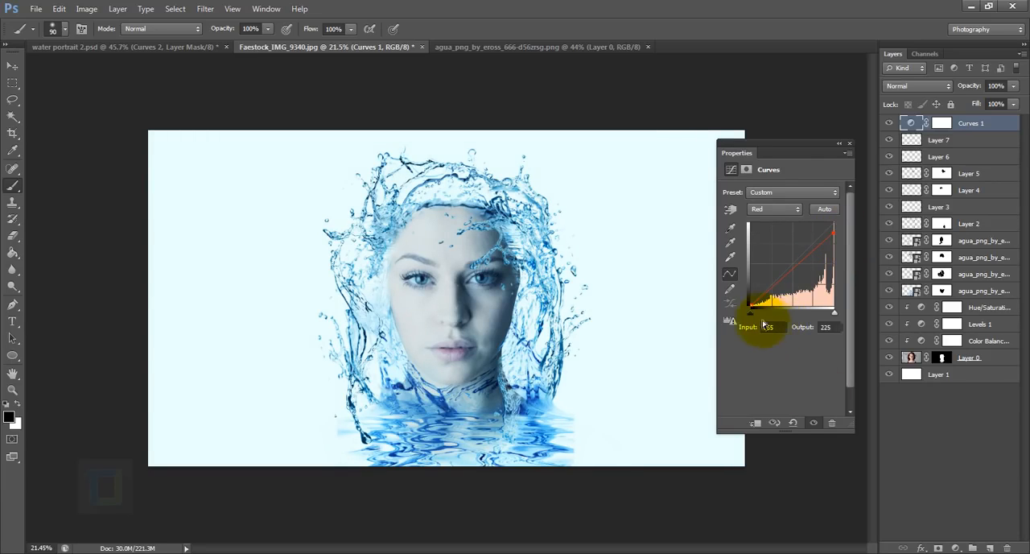
drag(750, 303, 751, 300)
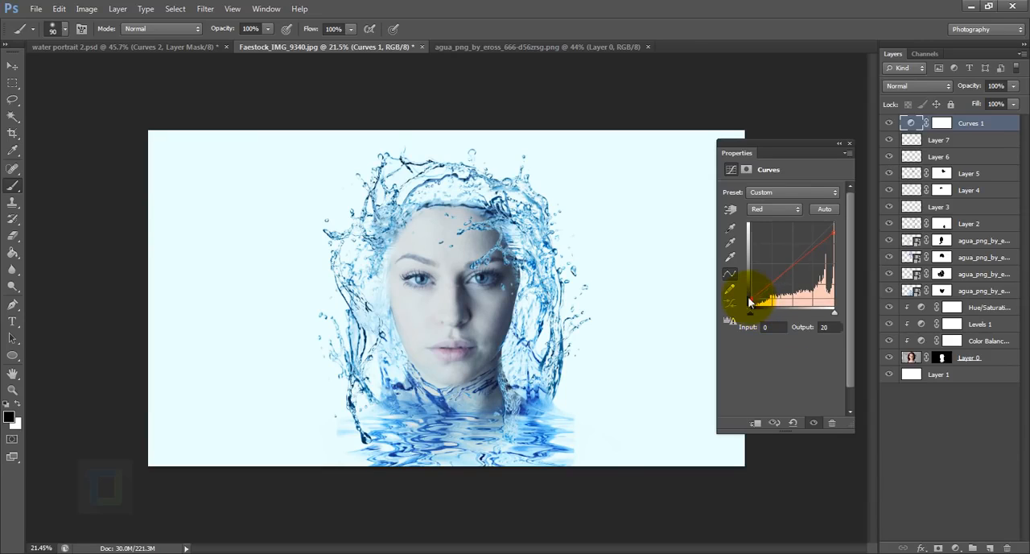
- Add a Vibrance adjustment on top of the layer stack with Vibrance at +76
click(955, 548)
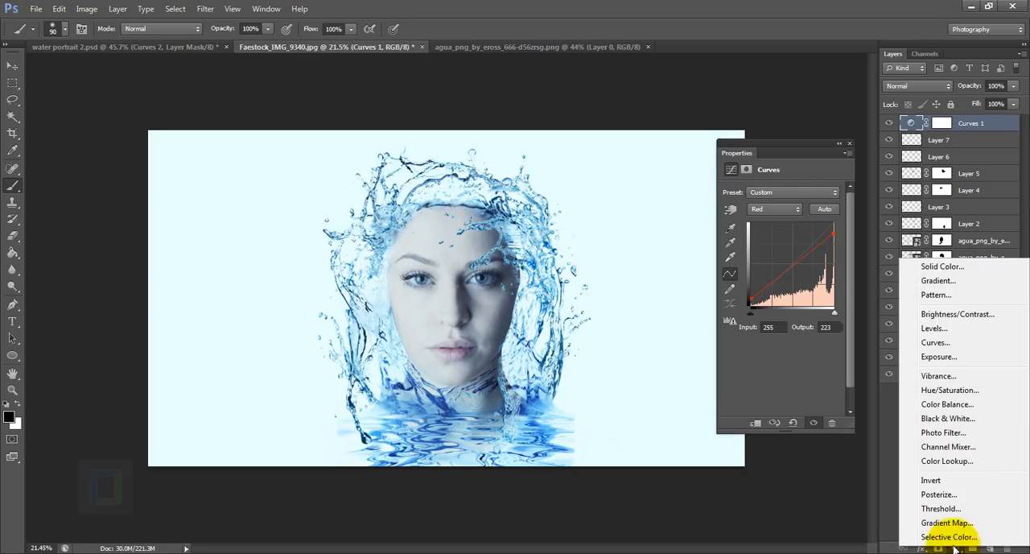
click(935, 376)
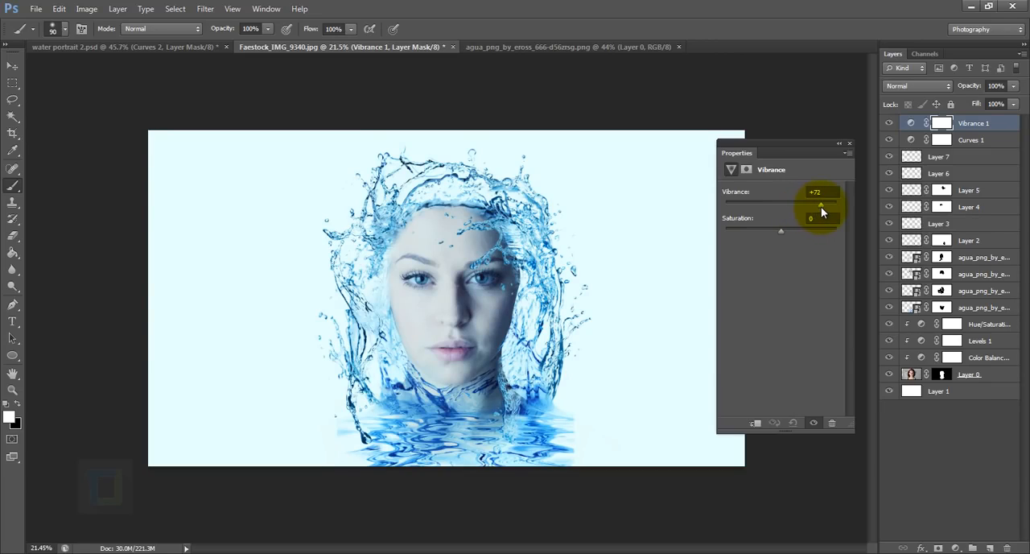
click(849, 143)
- Reopen Curves 1 and lower the Red channel's highlight endpoint further for a stronger cyan tint
double_click(910, 139)
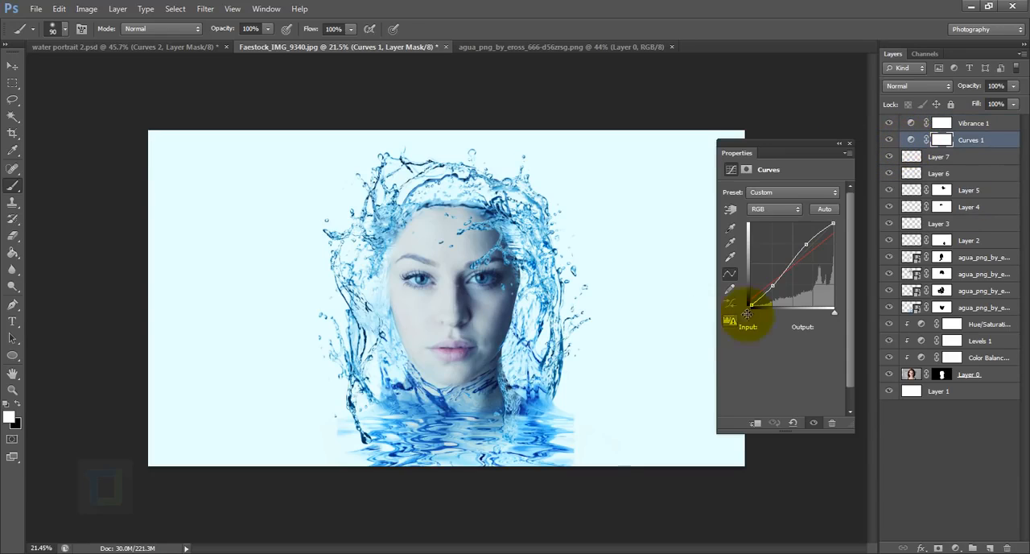
mouse_move(760, 296)
mouse_down()
mouse_move(774, 288)
mouse_move(769, 297)
mouse_up()
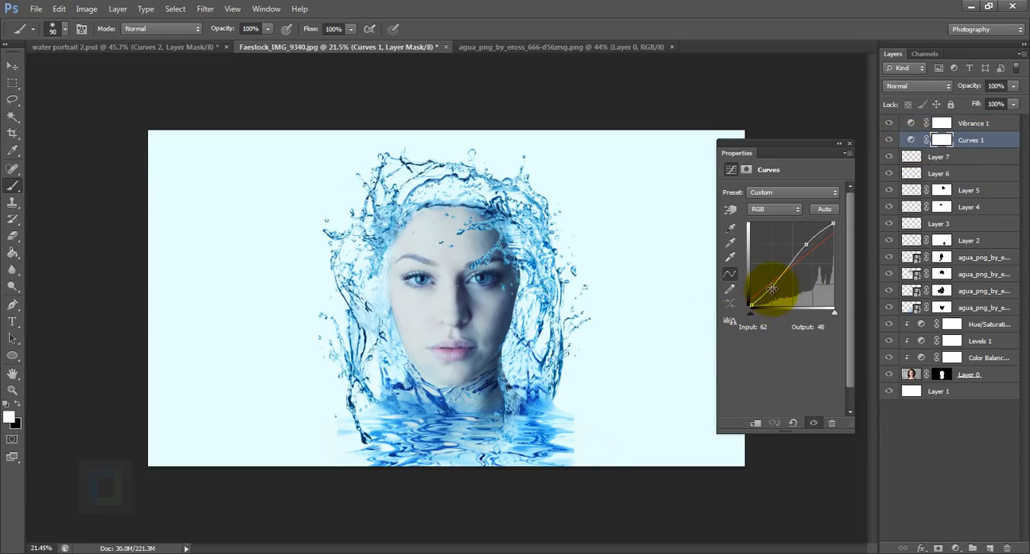
click(779, 209)
click(785, 218)
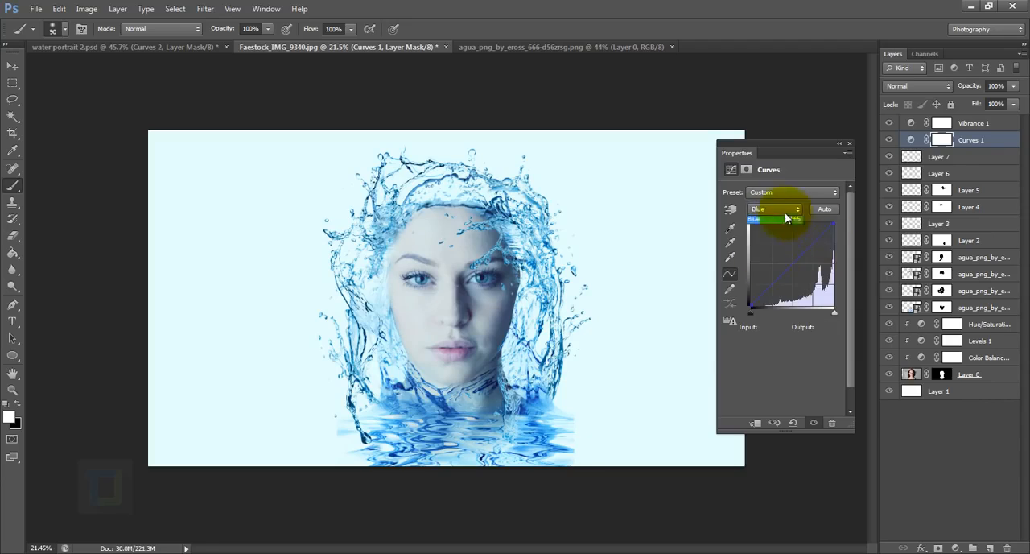
click(785, 209)
click(784, 191)
drag(834, 224, 835, 239)
click(849, 143)
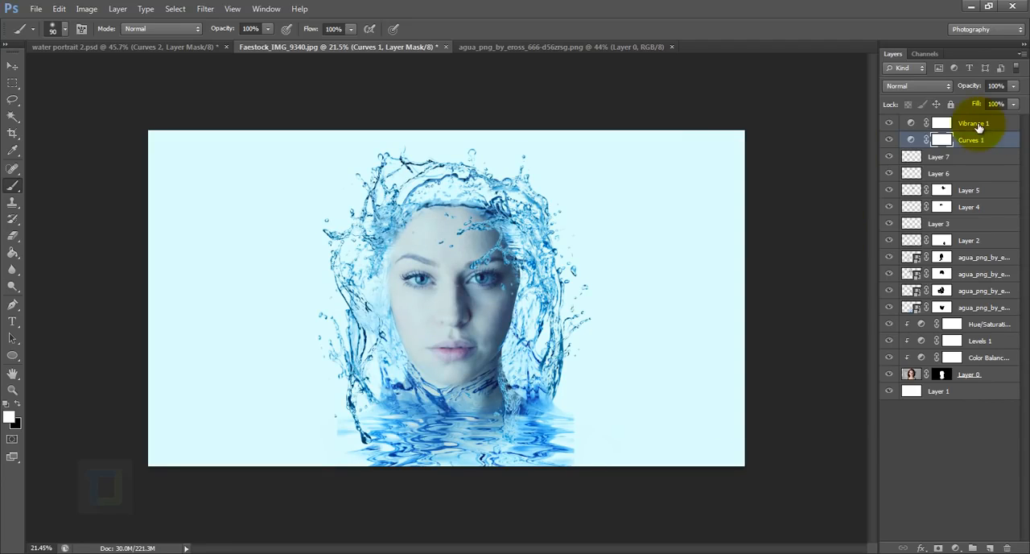
- Select the Vibrance 1 adjustment and review its settings
click(1000, 126)
double_click(910, 123)
click(850, 142)
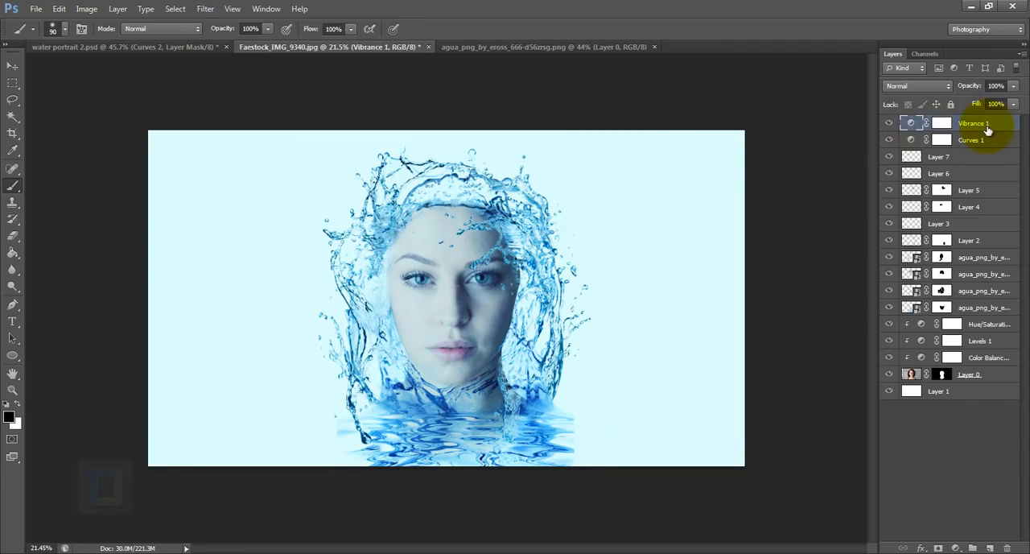